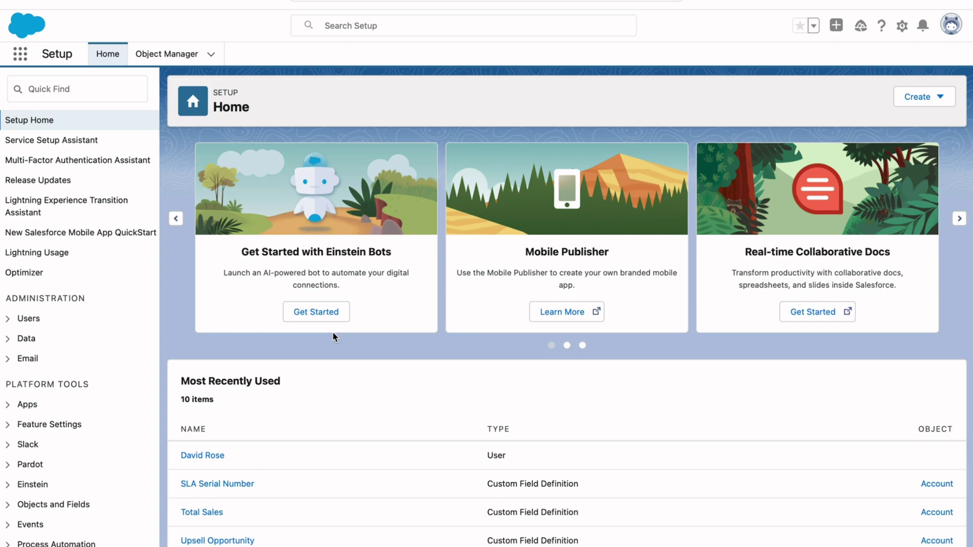
- Search Setup for 'flow' and create a new blank Screen Flow from the Flows list
{"action": "left_click", "coordinate": [70, 90]}
{"action": "type", "text": "fl"}
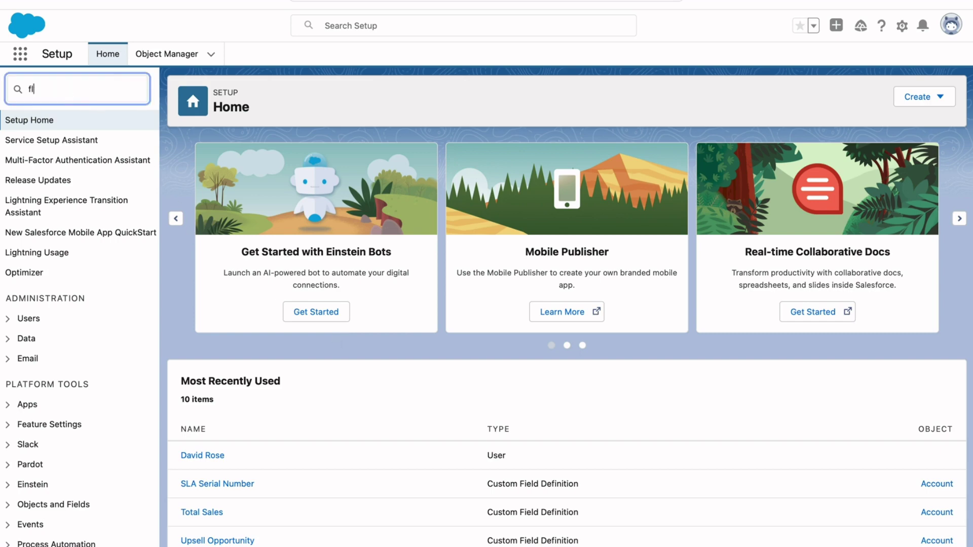
{"action": "type", "text": "ow"}
{"action": "left_click", "coordinate": [46, 227]}
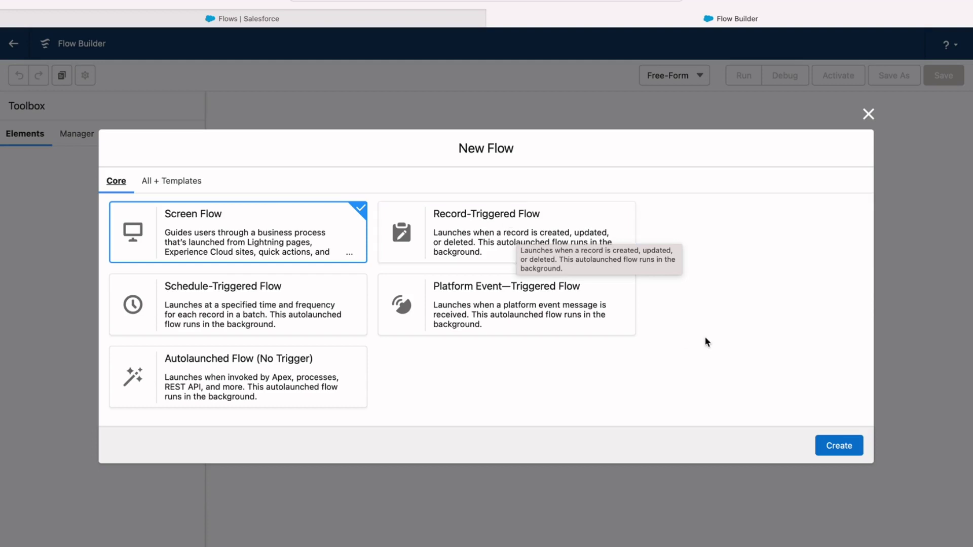
{"action": "left_click", "coordinate": [839, 448]}
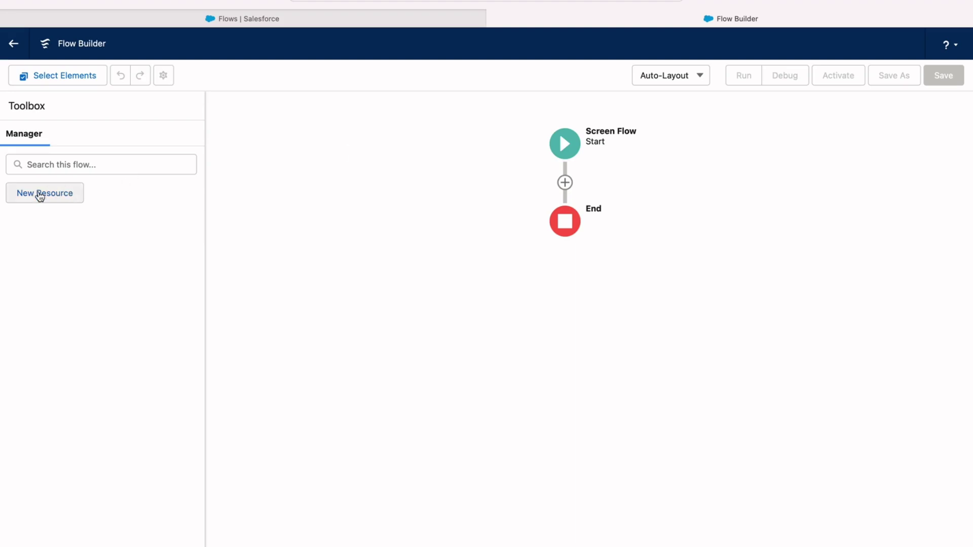
- Create a Variable resource with API name recordId, Text data type, and Available for input checked
{"action": "left_click", "coordinate": [56, 196]}
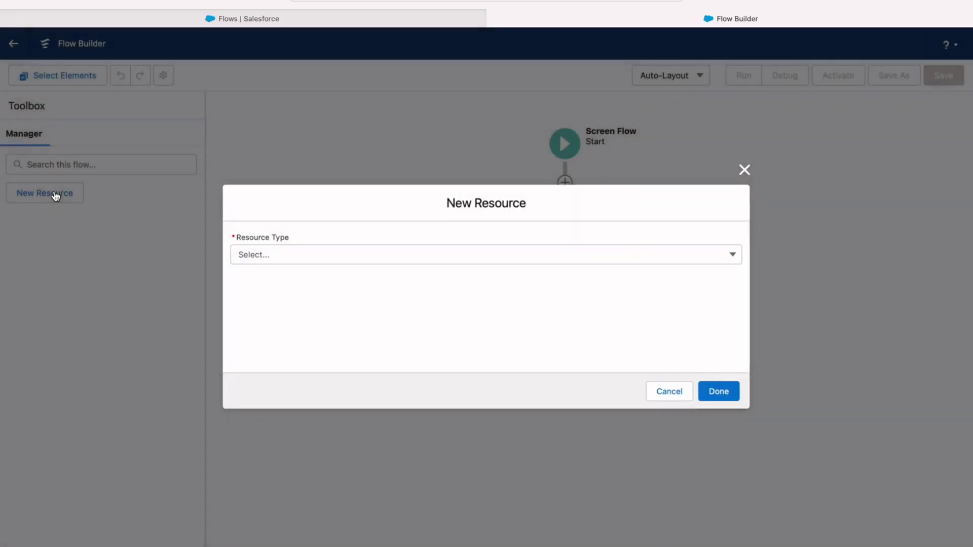
{"action": "left_click", "coordinate": [302, 264]}
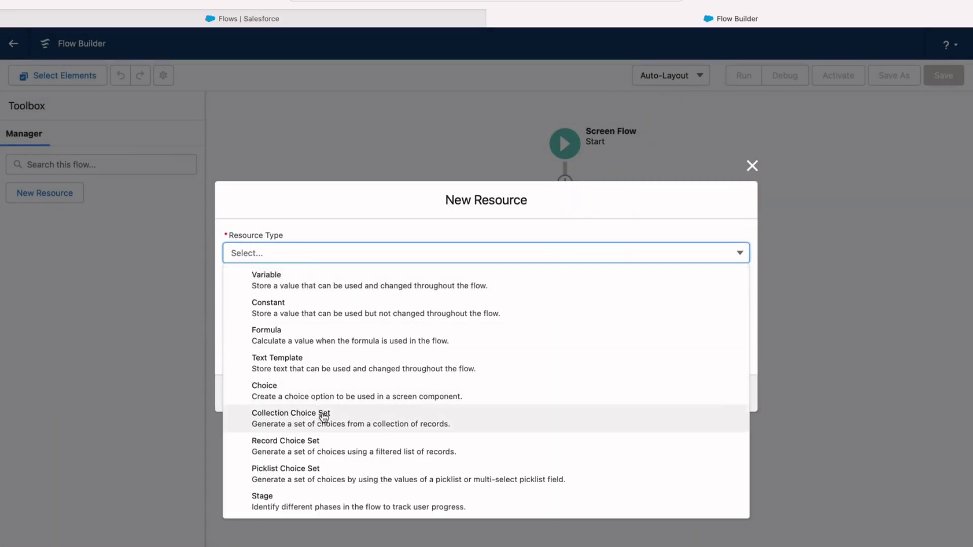
{"action": "left_click", "coordinate": [309, 284]}
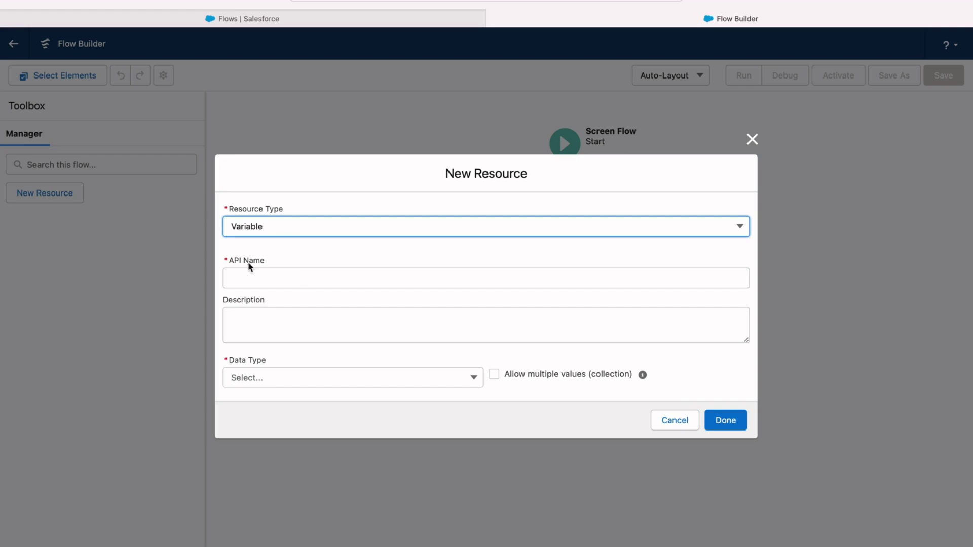
{"action": "left_click", "coordinate": [248, 280]}
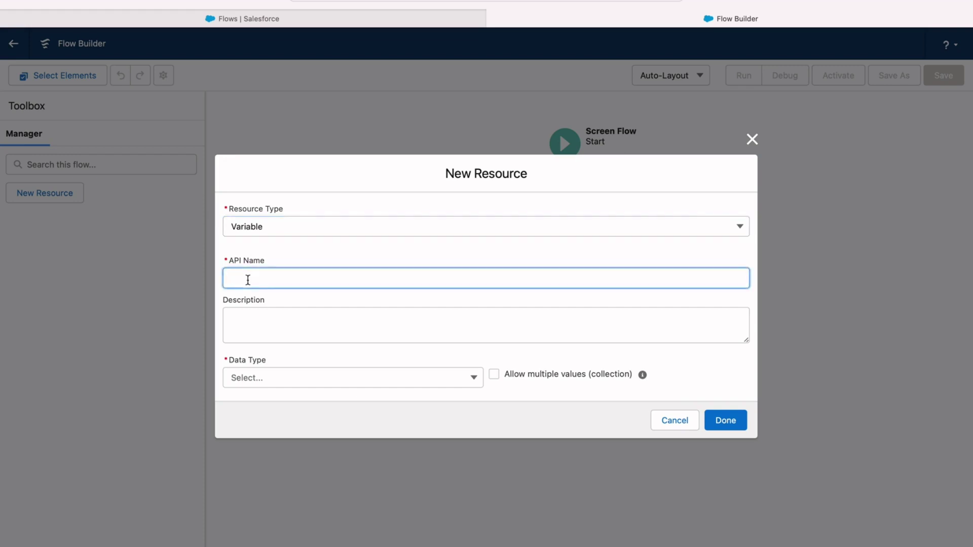
{"action": "type", "text": "recordId"}
{"action": "left_click", "coordinate": [278, 322]}
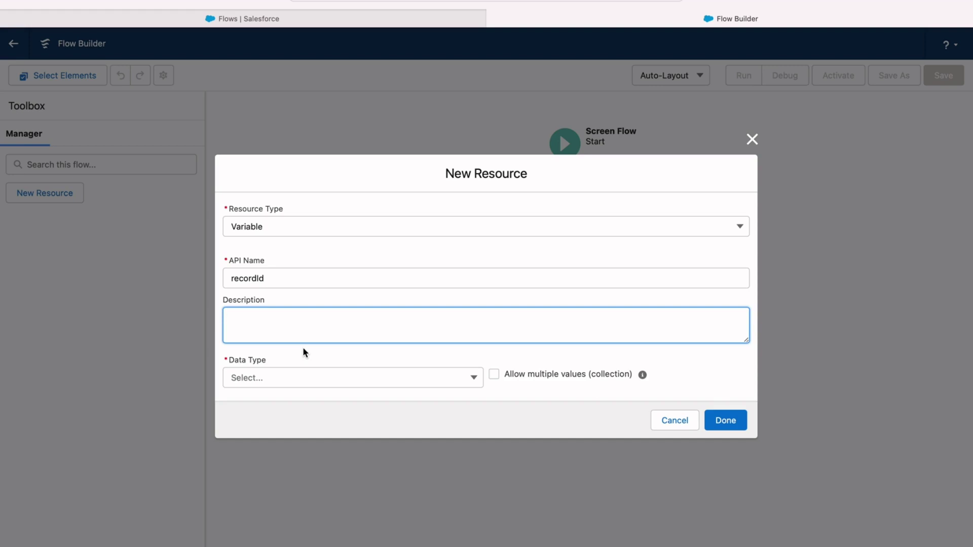
{"action": "double_click", "coordinate": [278, 281]}
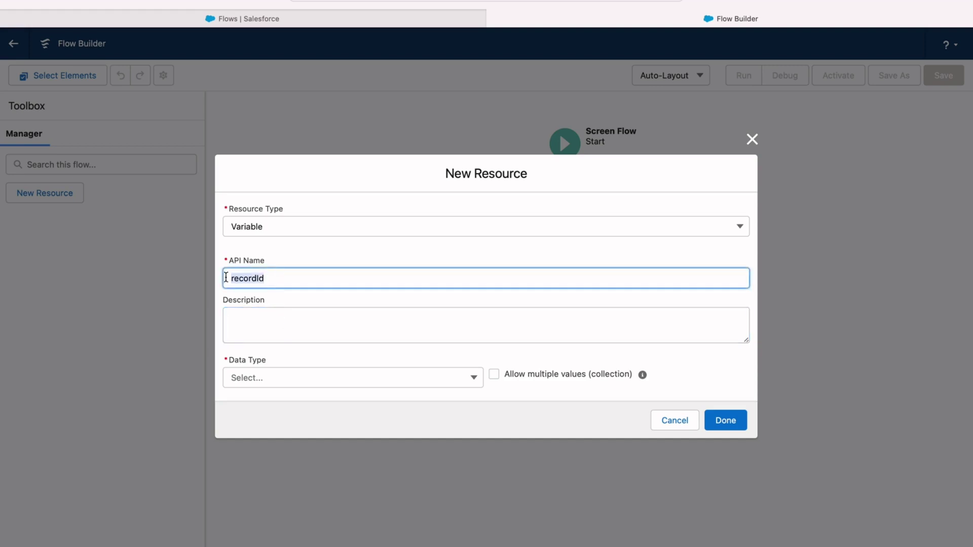
{"action": "left_click", "coordinate": [278, 339]}
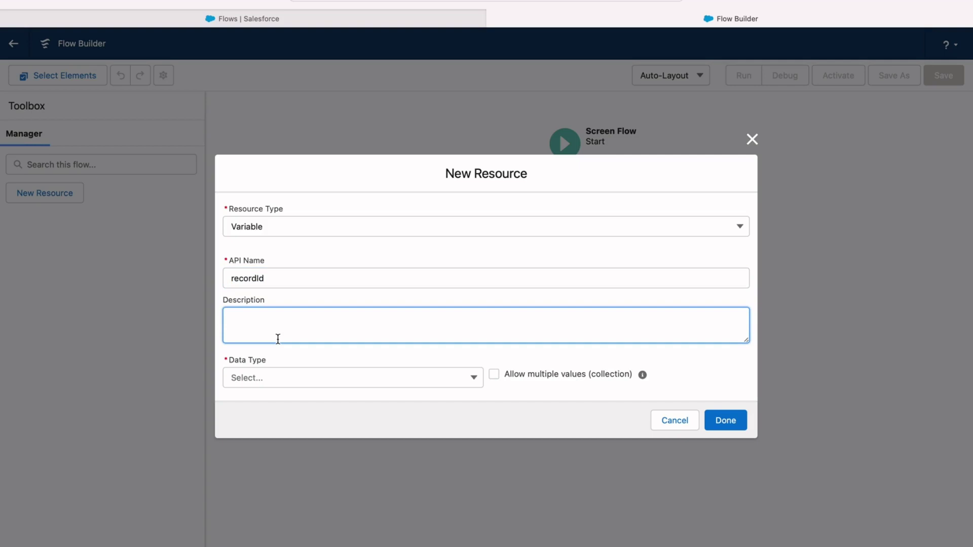
{"action": "left_click", "coordinate": [287, 384]}
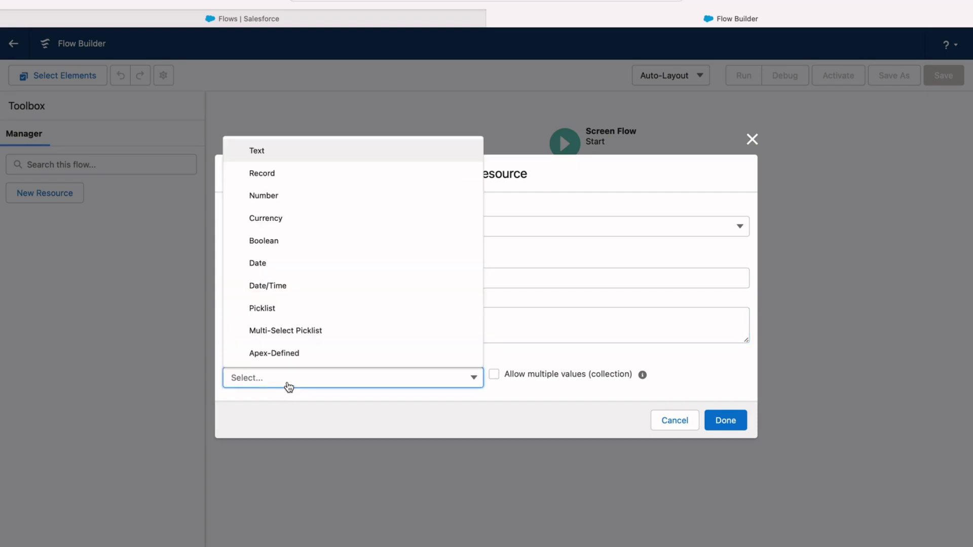
{"action": "left_click", "coordinate": [287, 159]}
{"action": "left_click", "coordinate": [227, 410]}
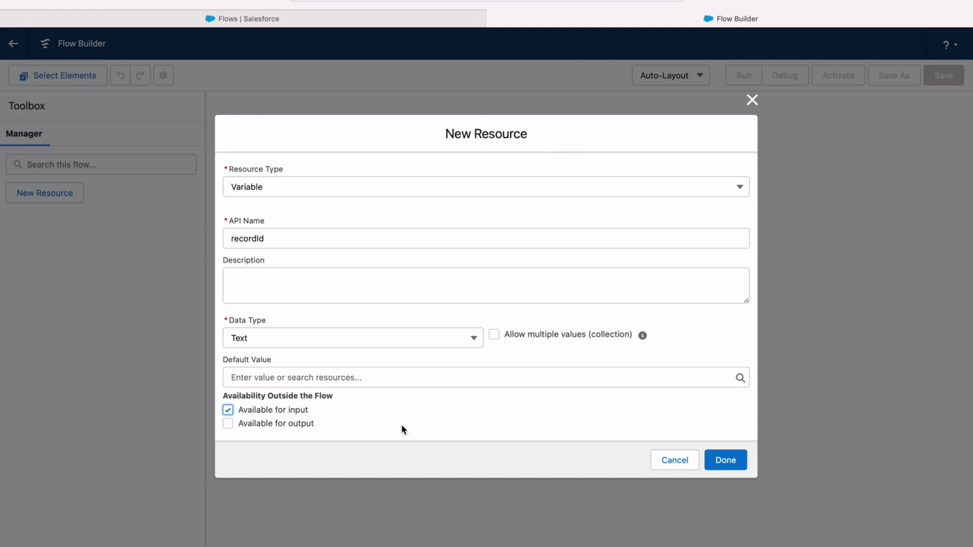
{"action": "left_click", "coordinate": [734, 460]}
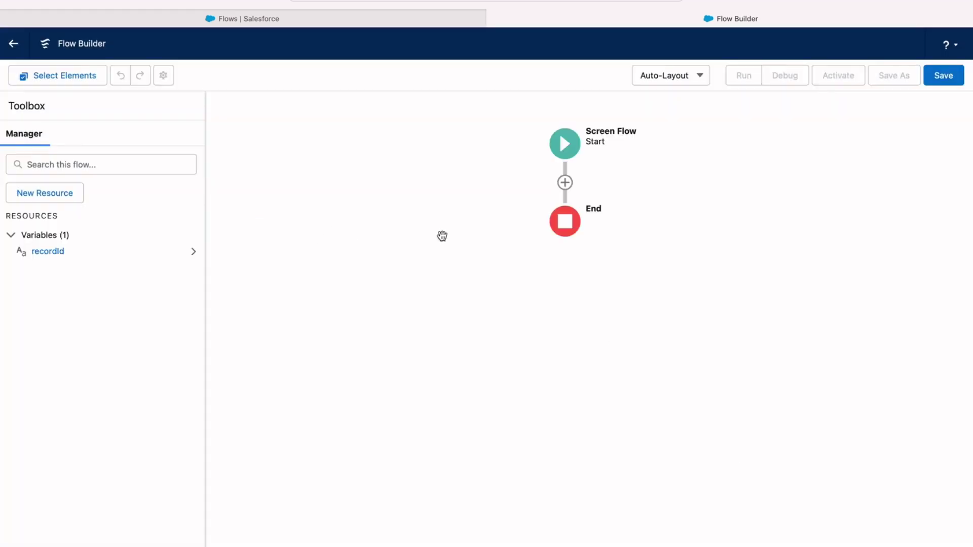
- Insert a Screen element between Start and End labelled 'Saved Record Id in Flow'
{"action": "left_click", "coordinate": [564, 182]}
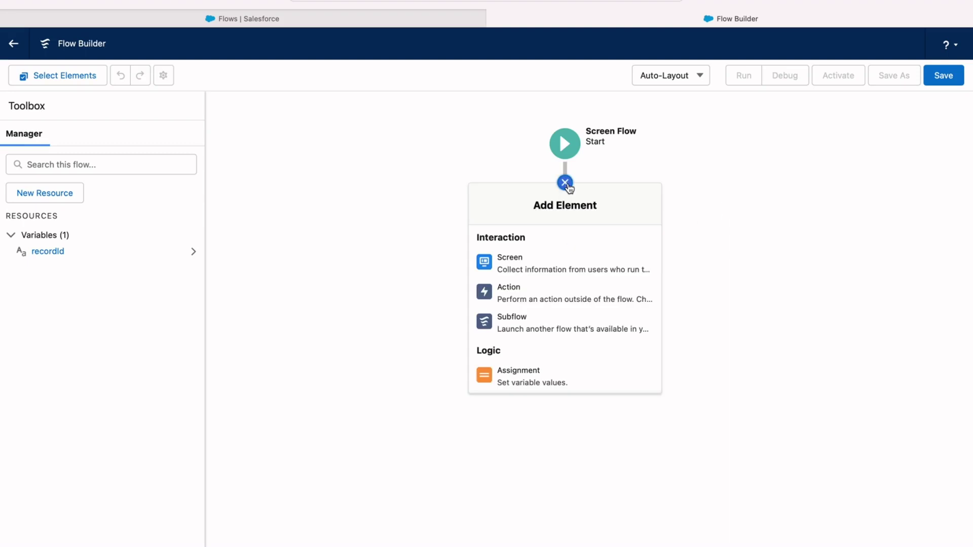
{"action": "left_click", "coordinate": [560, 274]}
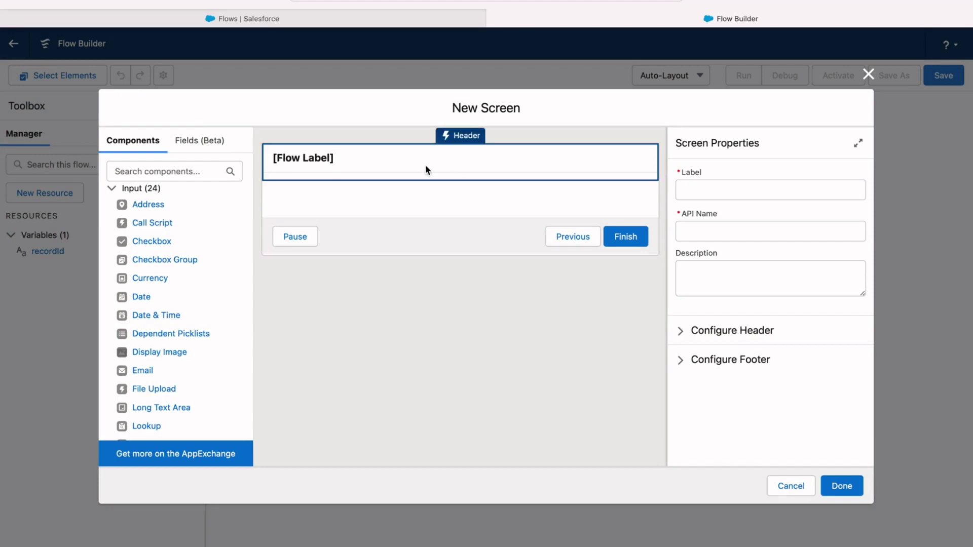
{"action": "left_click", "coordinate": [716, 196]}
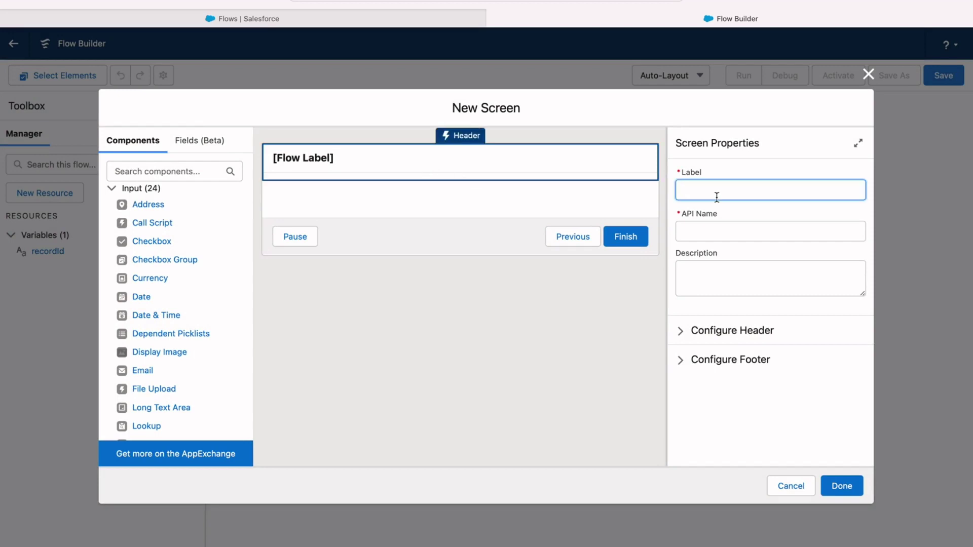
{"action": "type", "text": "Saved Record Id in Flow"}
{"action": "left_click", "coordinate": [730, 275]}
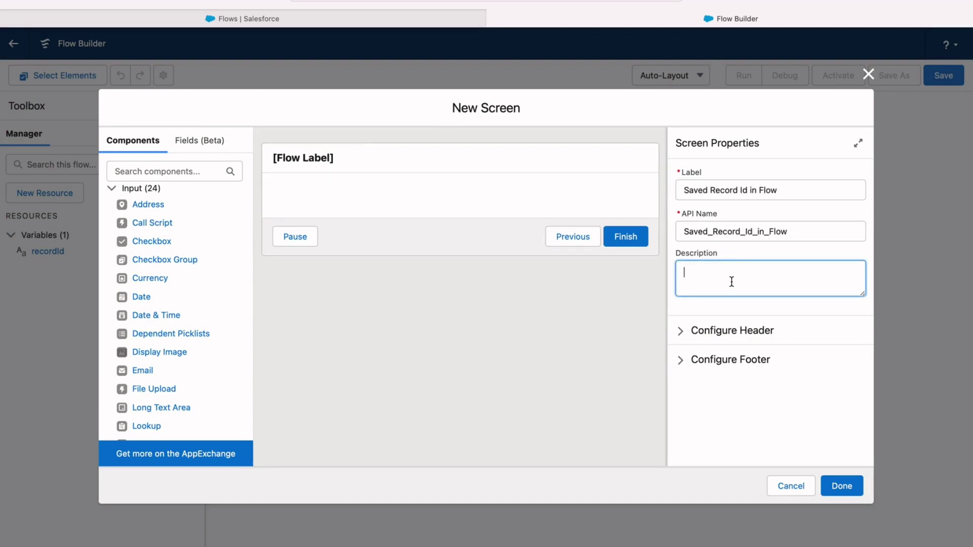
- Drag a Display Text component onto the screen and give it a name
{"action": "left_click", "coordinate": [143, 172]}
{"action": "scroll", "coordinate": [202, 419], "scroll_direction": "down", "scroll_amount": 5}
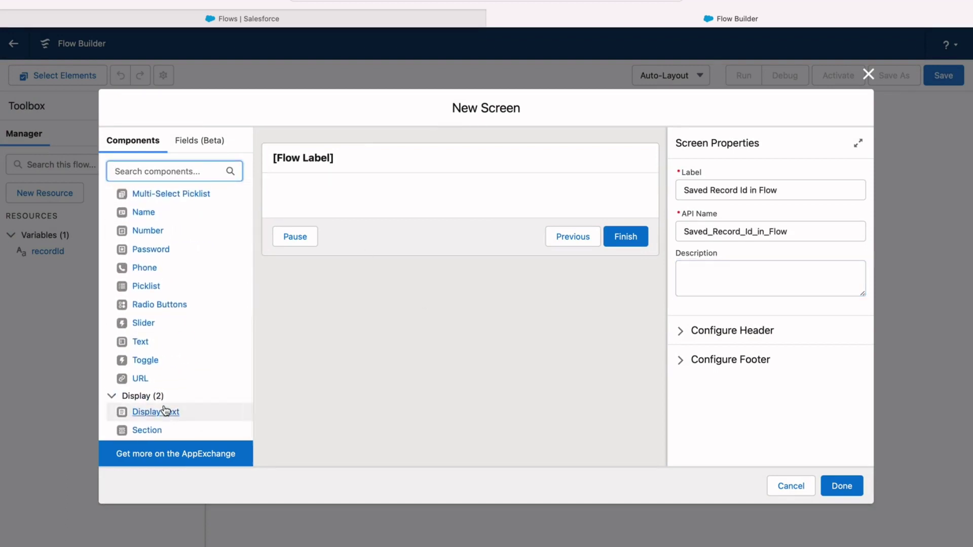
{"action": "left_click_drag", "start_coordinate": [162, 416], "coordinate": [477, 203]}
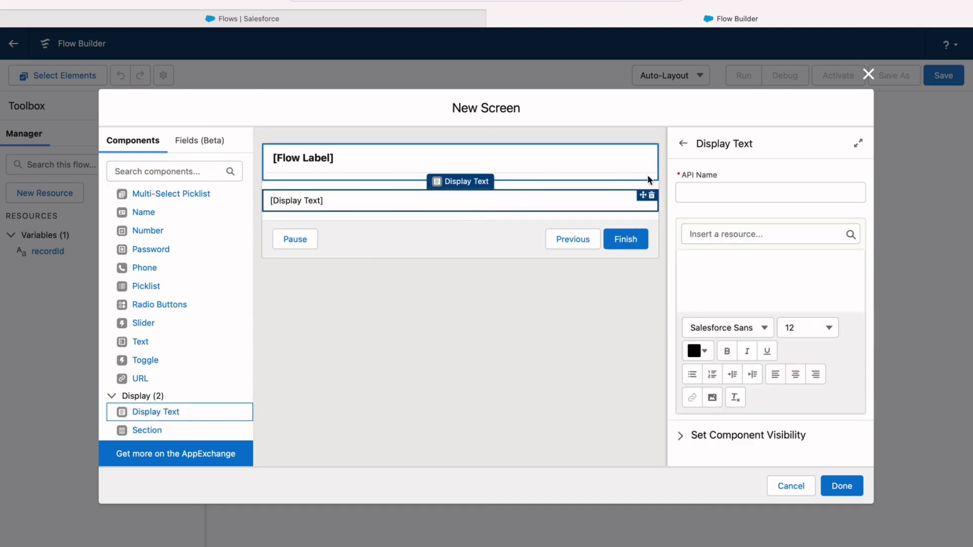
{"action": "left_click", "coordinate": [700, 190]}
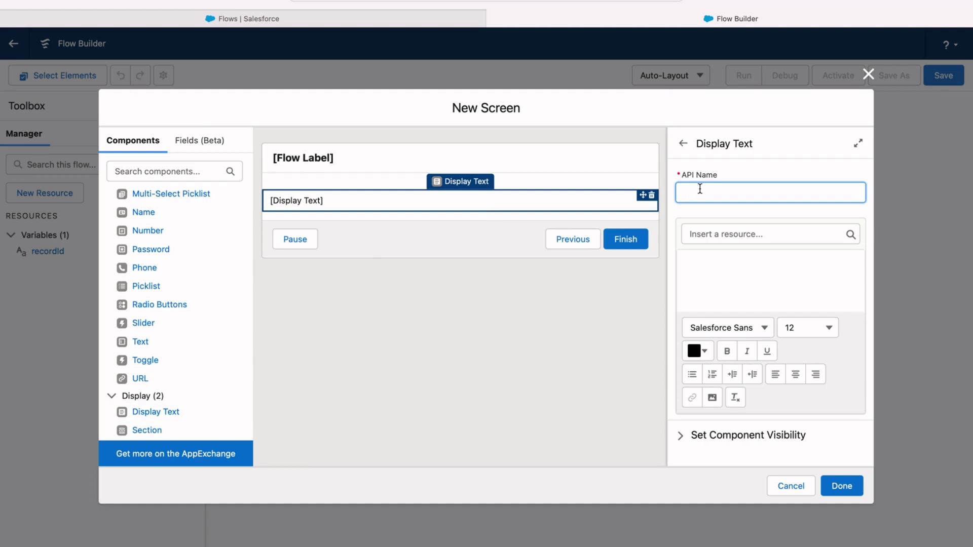
{"action": "type", "text": "recordIdDisplayText"}
- Write 'Your recordId is: {!recordId}' as the display text and save the flow
{"action": "left_click", "coordinate": [722, 284]}
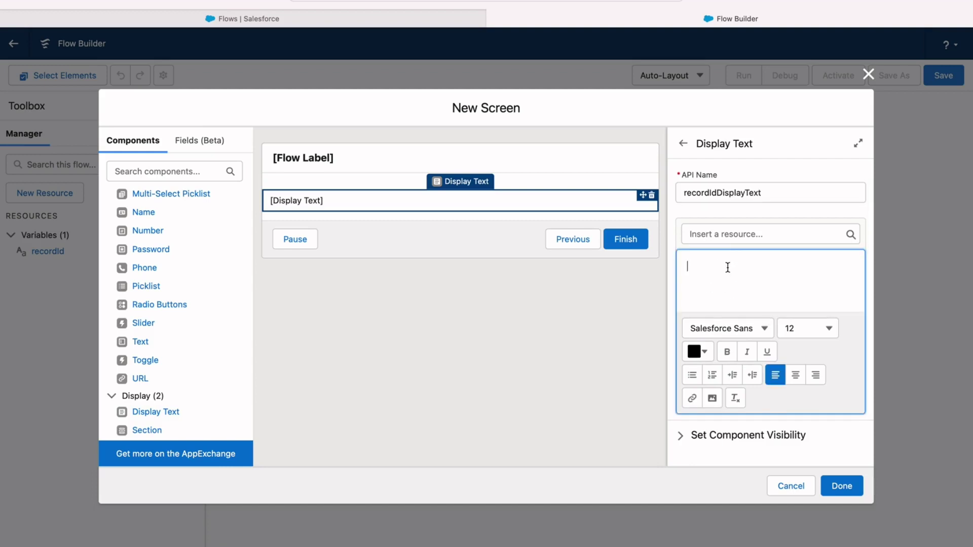
{"action": "type", "text": "y"}
{"action": "key", "text": "BackSpace"}
{"action": "type", "text": "Your recordId is:"}
{"action": "left_click", "coordinate": [764, 234]}
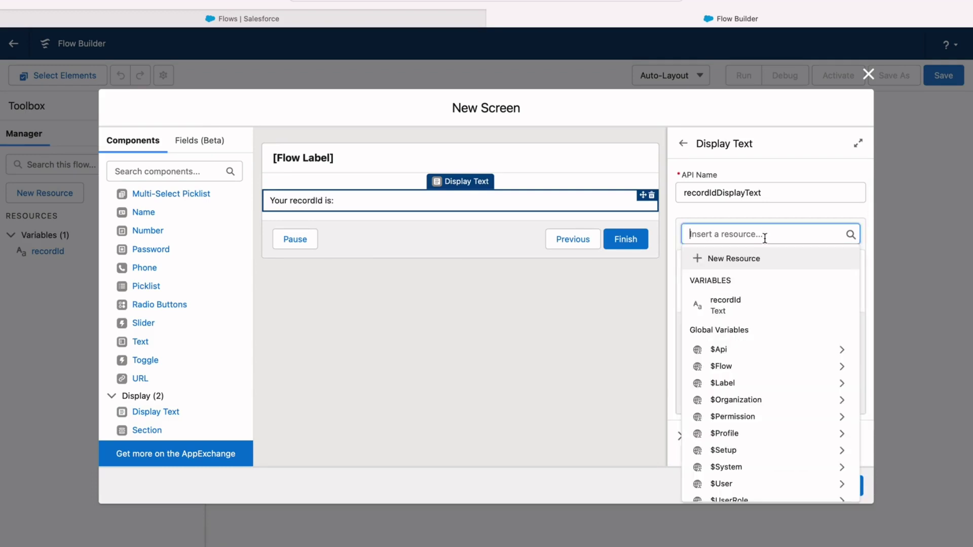
{"action": "left_click", "coordinate": [745, 304]}
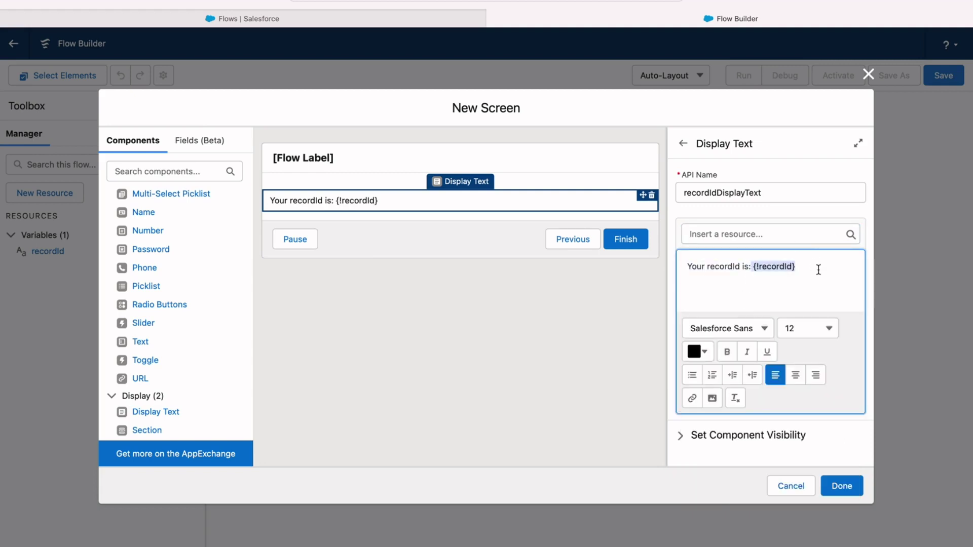
{"action": "left_click", "coordinate": [772, 282]}
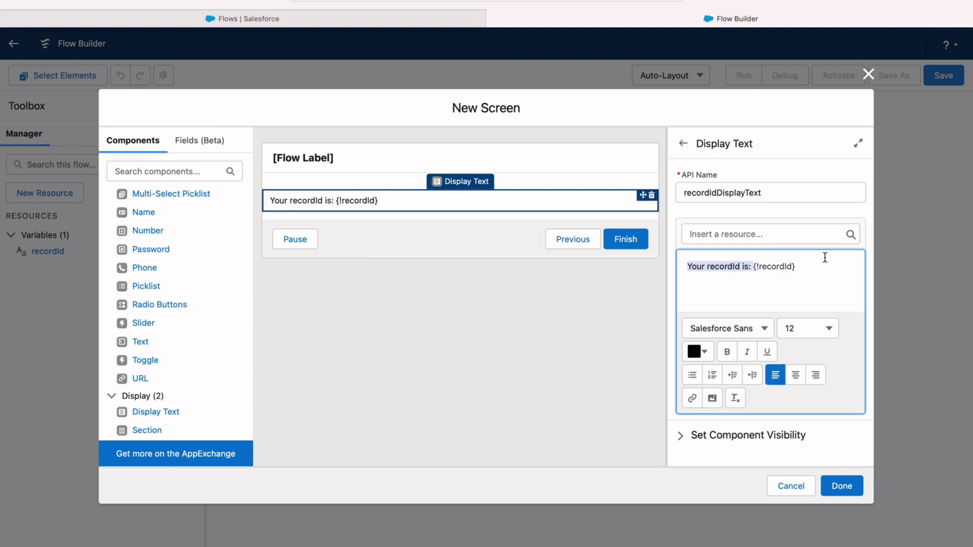
{"action": "left_click_drag", "start_coordinate": [754, 266], "coordinate": [800, 266]}
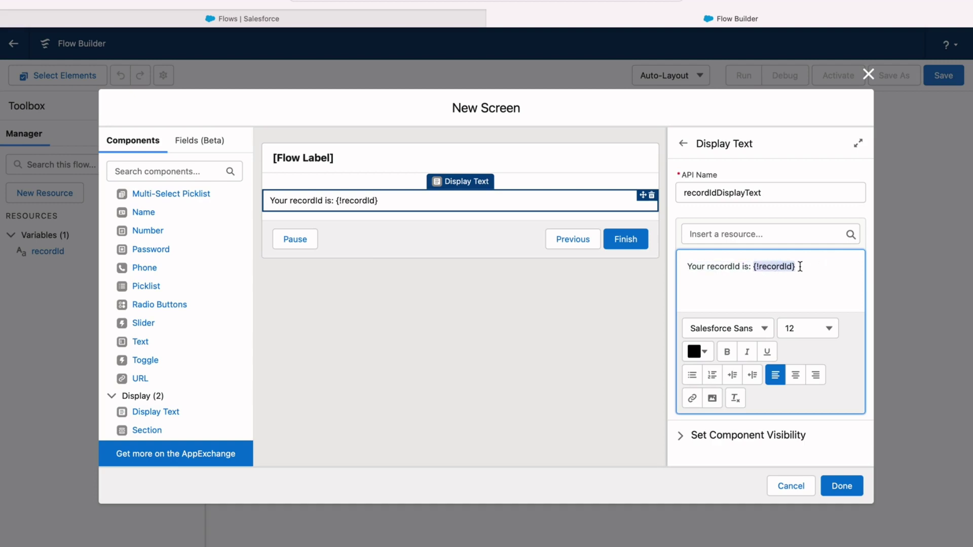
{"action": "left_click", "coordinate": [769, 283]}
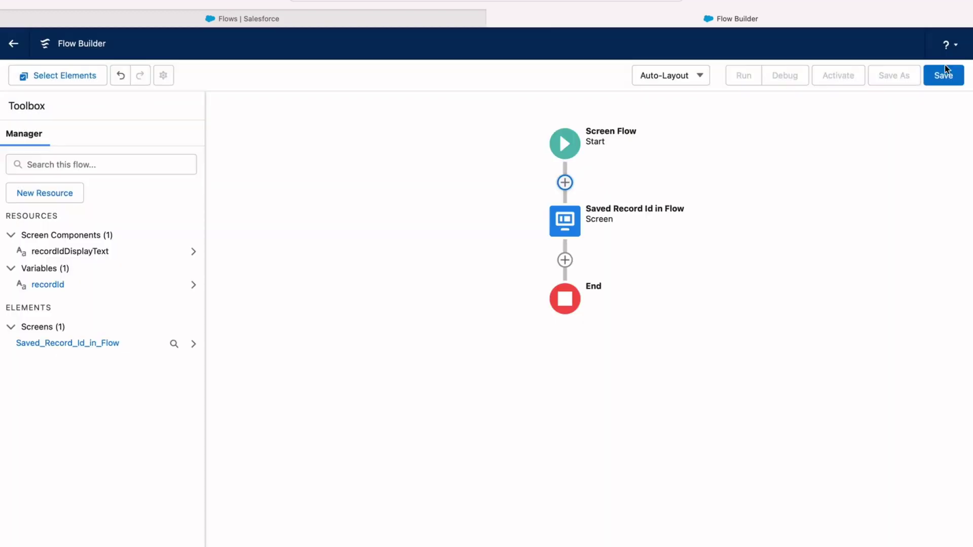
{"action": "left_click", "coordinate": [945, 66]}
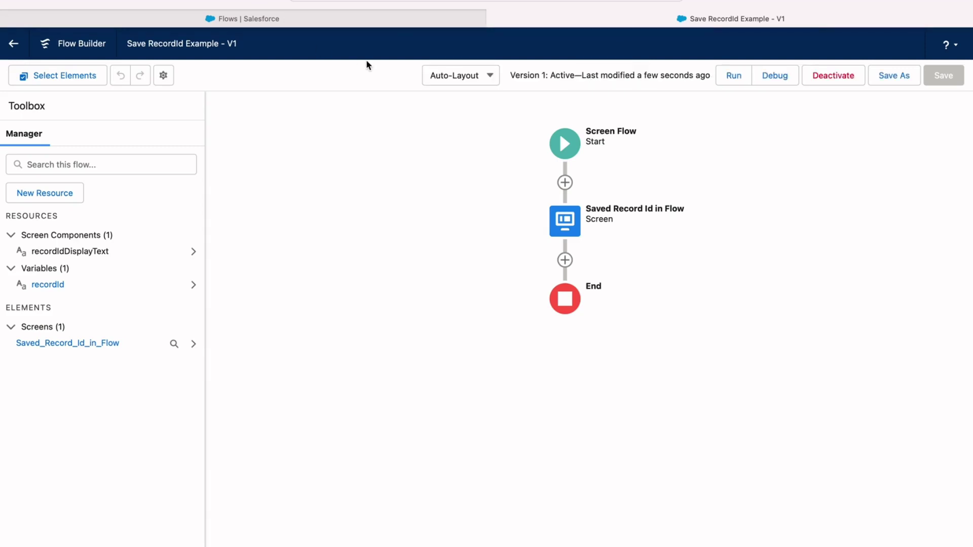
- Open the Blouse Barn account in the Sales app and bring up its page-editing options
{"action": "left_click", "coordinate": [285, 20]}
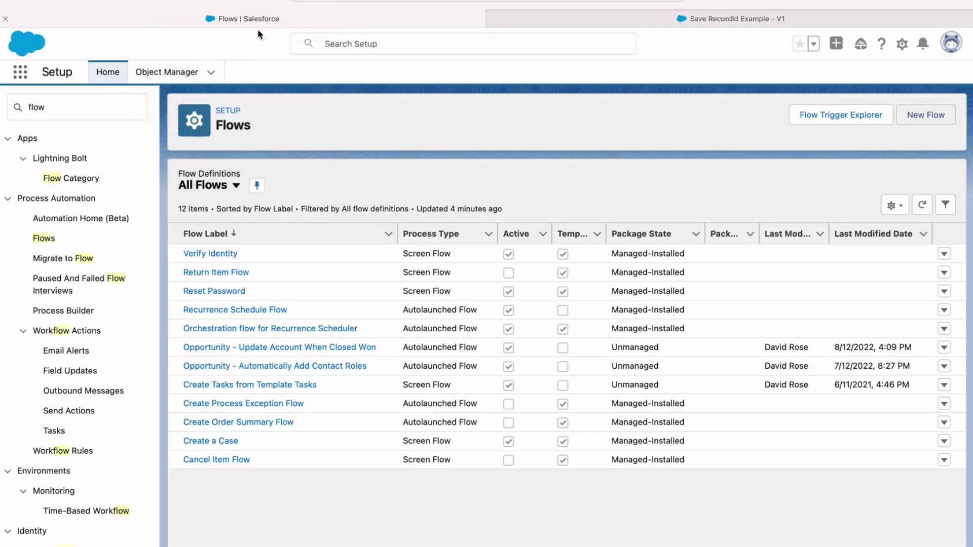
{"action": "left_click", "coordinate": [16, 76]}
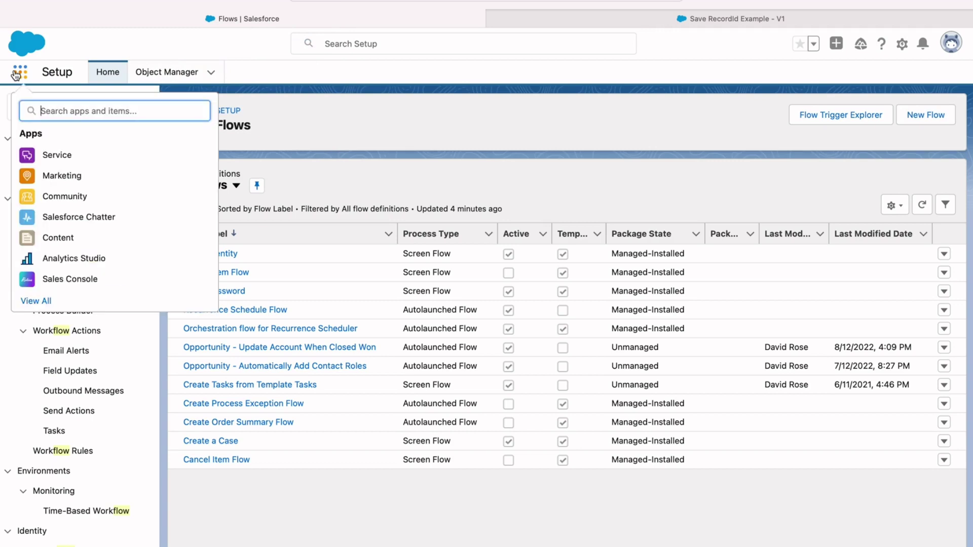
{"action": "type", "text": "sales"}
{"action": "left_click", "coordinate": [60, 198]}
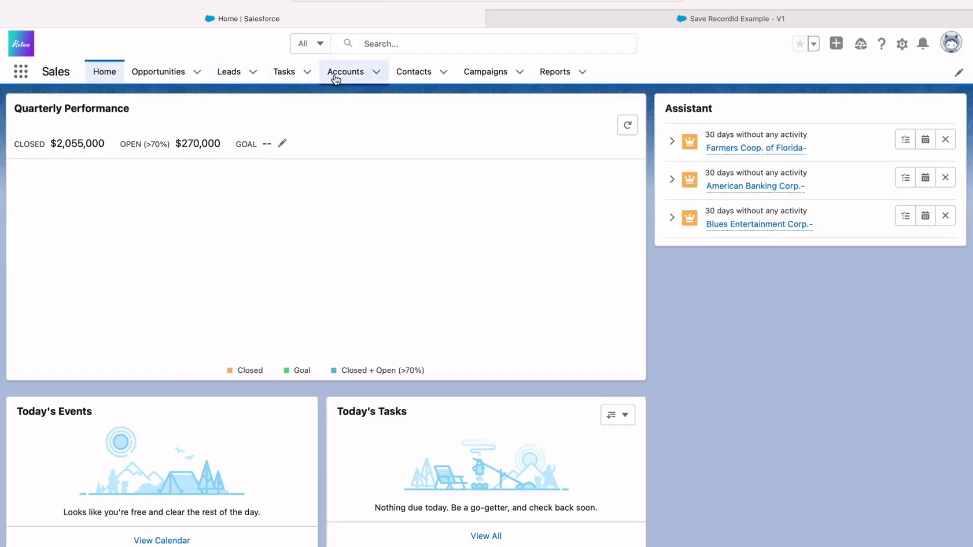
{"action": "left_click", "coordinate": [334, 76]}
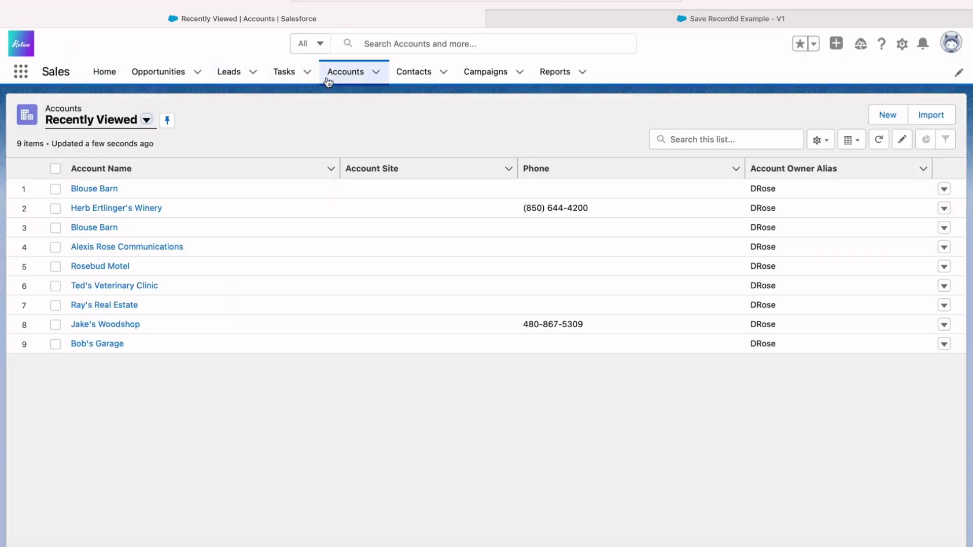
{"action": "left_click", "coordinate": [98, 192]}
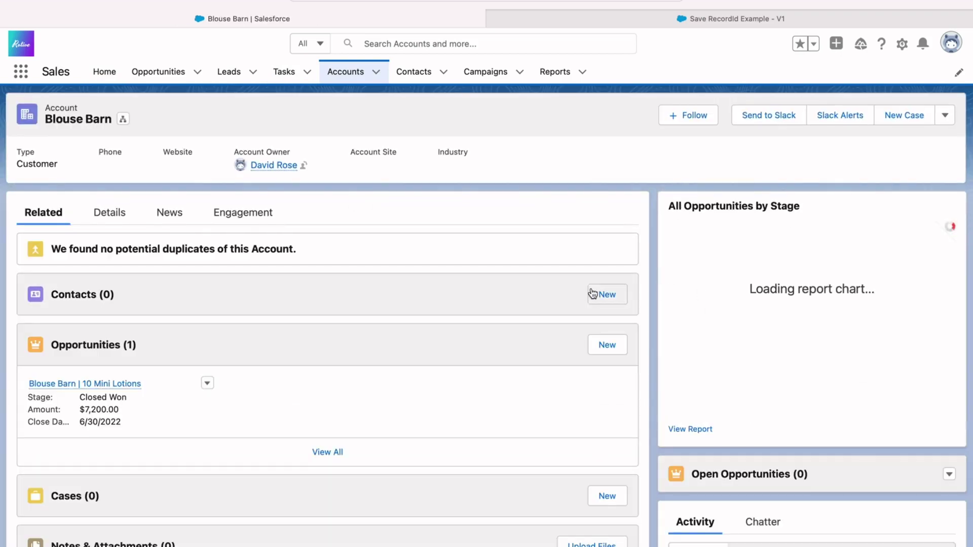
{"action": "left_click", "coordinate": [903, 45]}
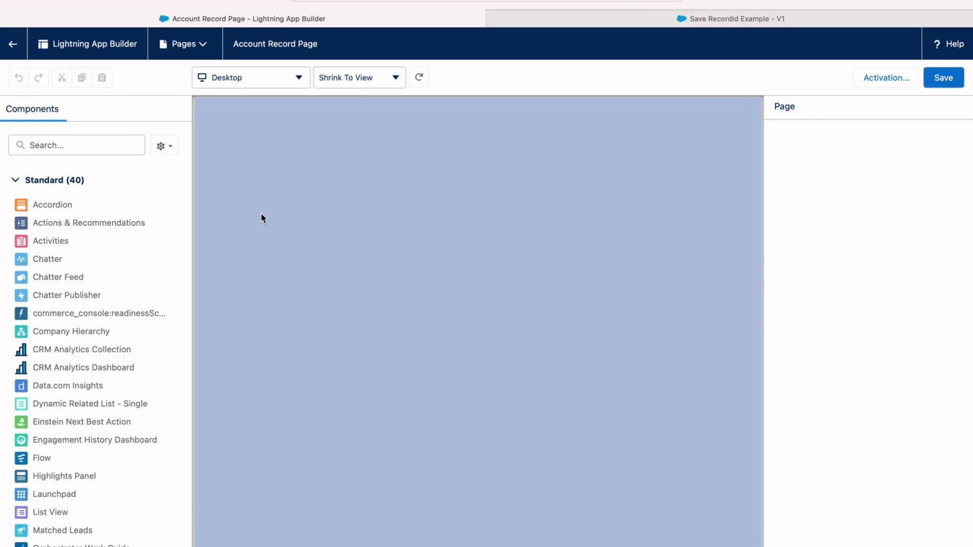
- Drop a Flow component at the top of the sidebar set to Save RecordId Example
{"action": "scroll", "coordinate": [121, 404], "scroll_direction": "down", "scroll_amount": 1}
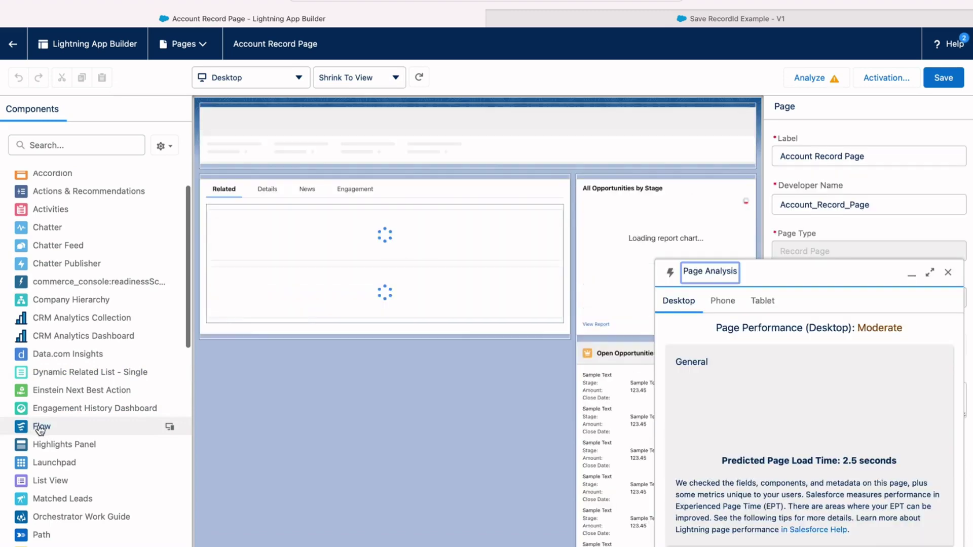
{"action": "left_click_drag", "start_coordinate": [51, 432], "coordinate": [621, 162]}
{"action": "left_click", "coordinate": [952, 274]}
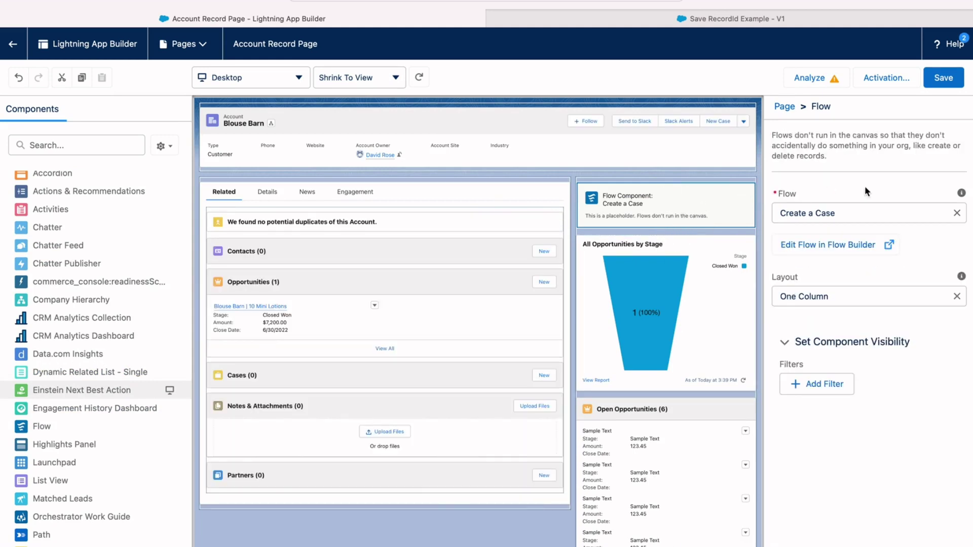
{"action": "left_click", "coordinate": [957, 214]}
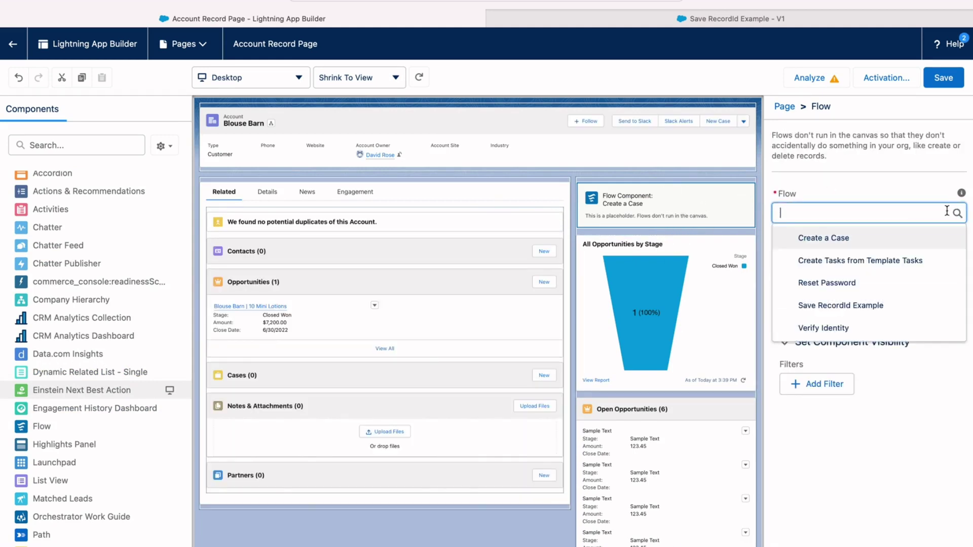
{"action": "left_click", "coordinate": [872, 306]}
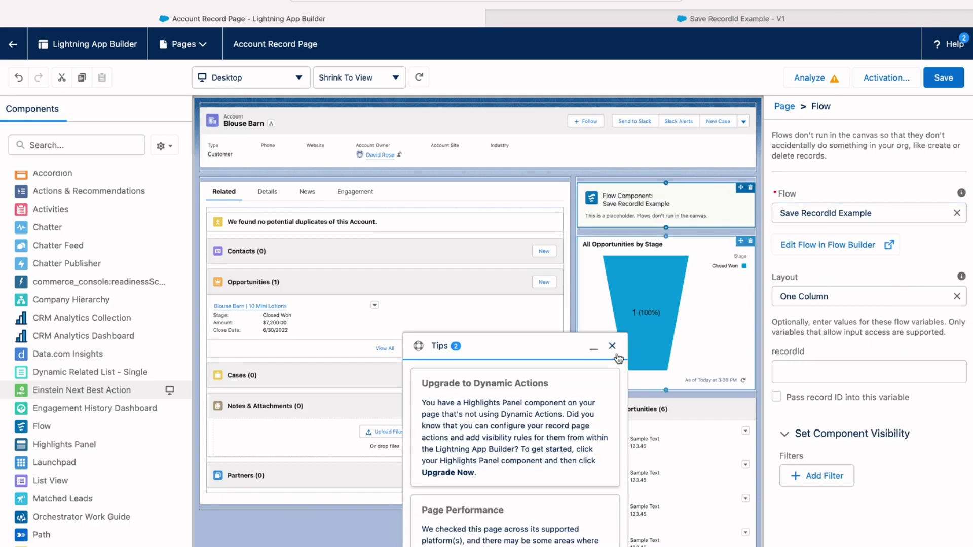
{"action": "left_click", "coordinate": [615, 353]}
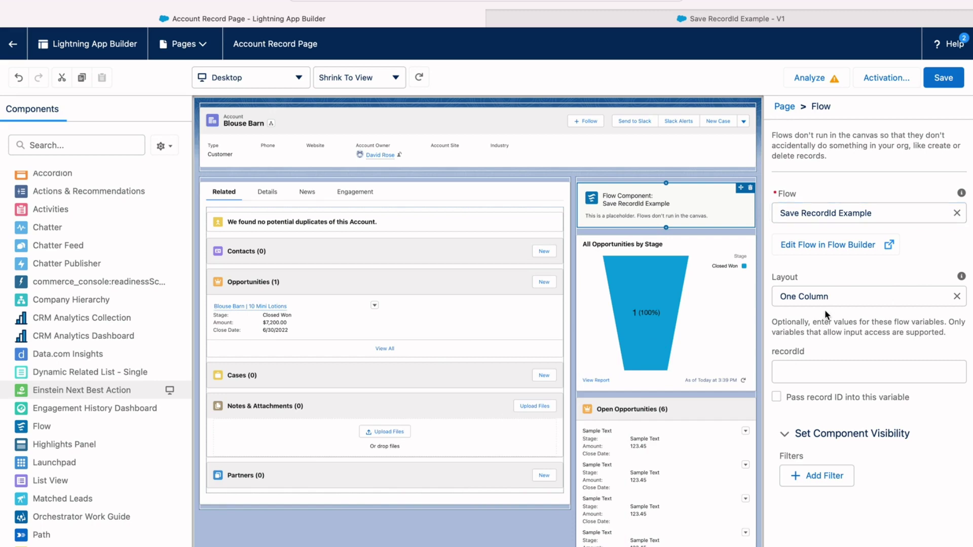
- Pass the record ID into the recordId variable and save the Account record page
{"action": "left_click", "coordinate": [795, 351]}
{"action": "left_click", "coordinate": [801, 356]}
{"action": "left_click", "coordinate": [777, 397]}
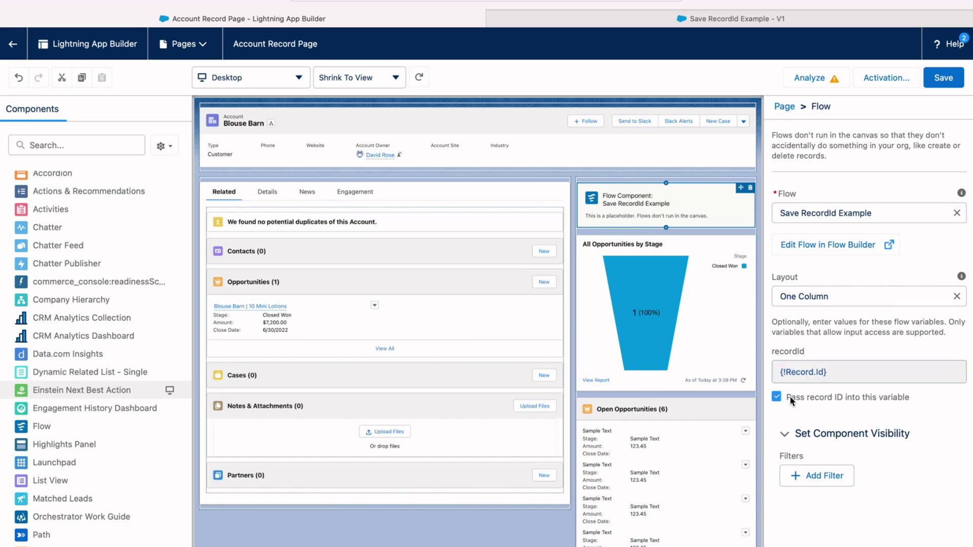
{"action": "left_click", "coordinate": [863, 397]}
{"action": "left_click", "coordinate": [865, 398]}
{"action": "left_click", "coordinate": [943, 78]}
{"action": "left_click", "coordinate": [13, 45]}
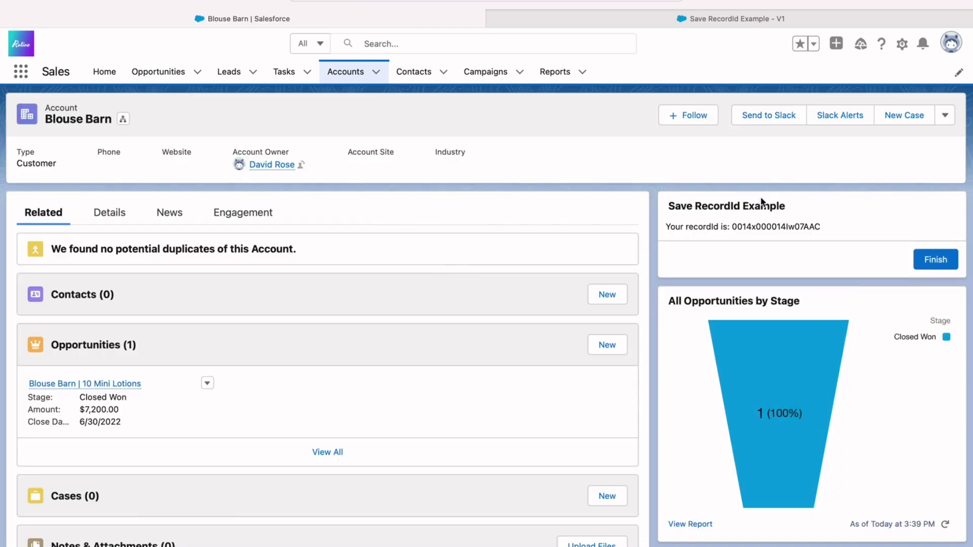
- Check the record ID shown in the Save RecordId Example card on Blouse Barn
{"action": "left_click_drag", "start_coordinate": [731, 226], "coordinate": [827, 224]}
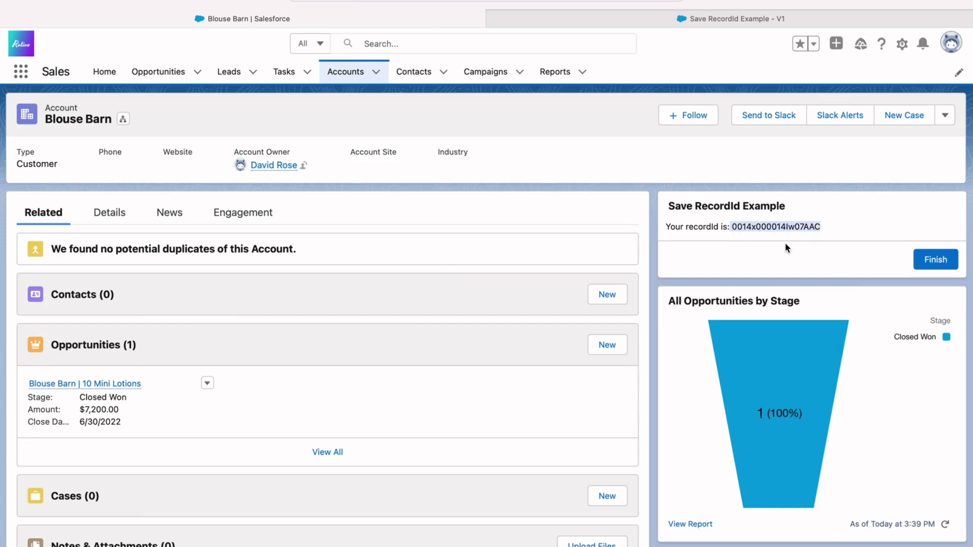
{"action": "left_click", "coordinate": [756, 228]}
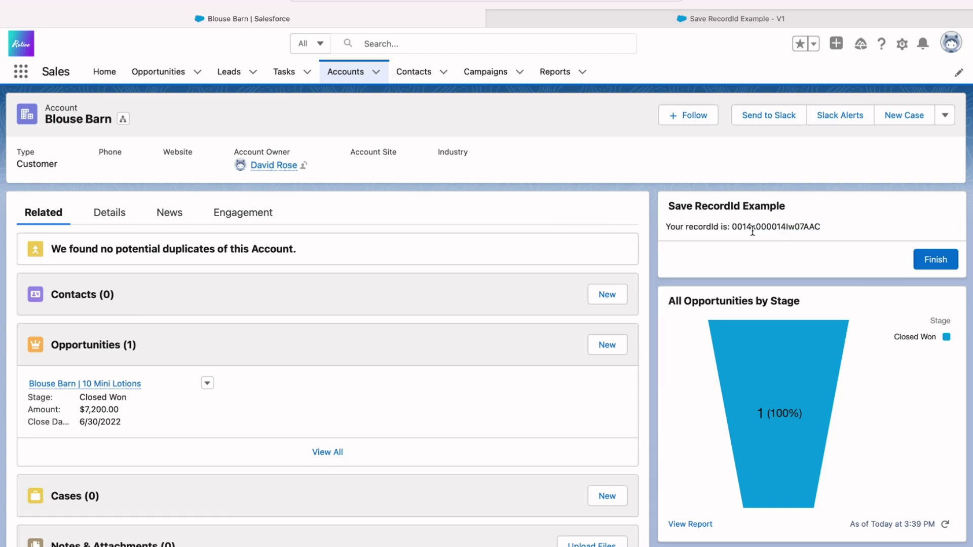
{"action": "key", "text": "super+n"}
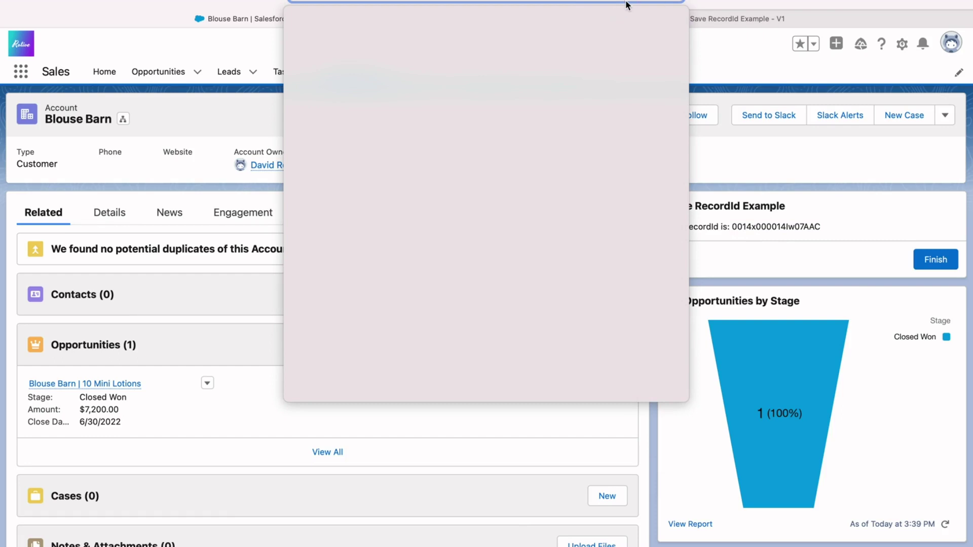
{"action": "left_click", "coordinate": [786, 223]}
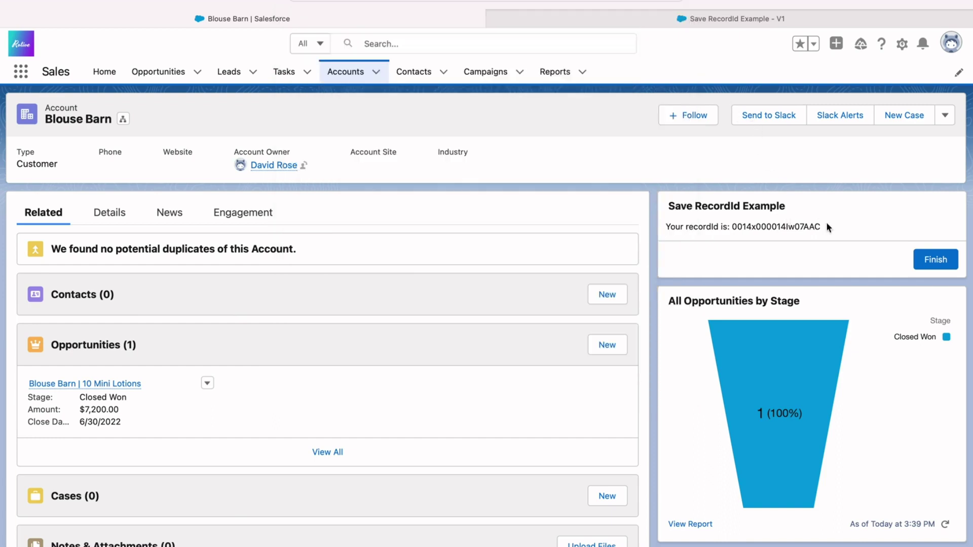
{"action": "left_click_drag", "start_coordinate": [825, 226], "coordinate": [735, 226]}
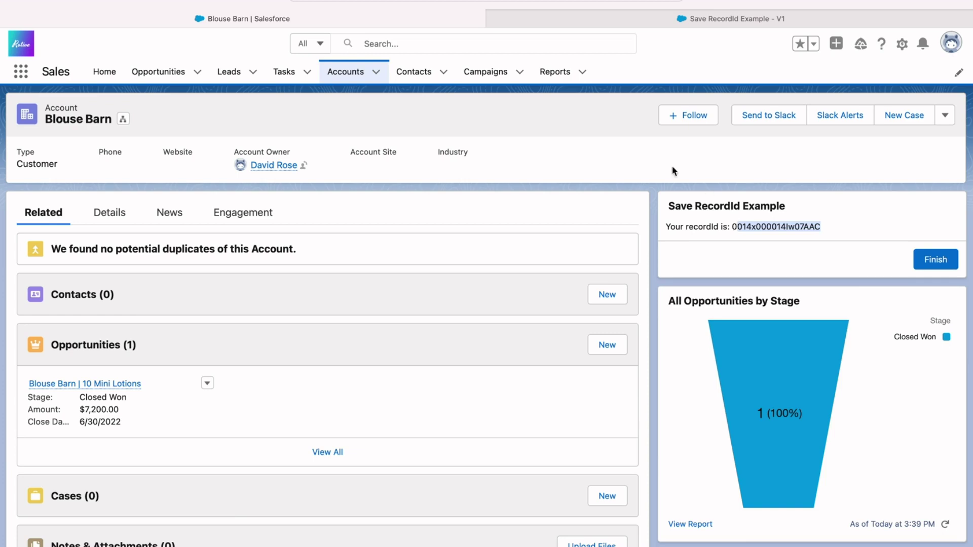
{"action": "left_click", "coordinate": [628, 136]}
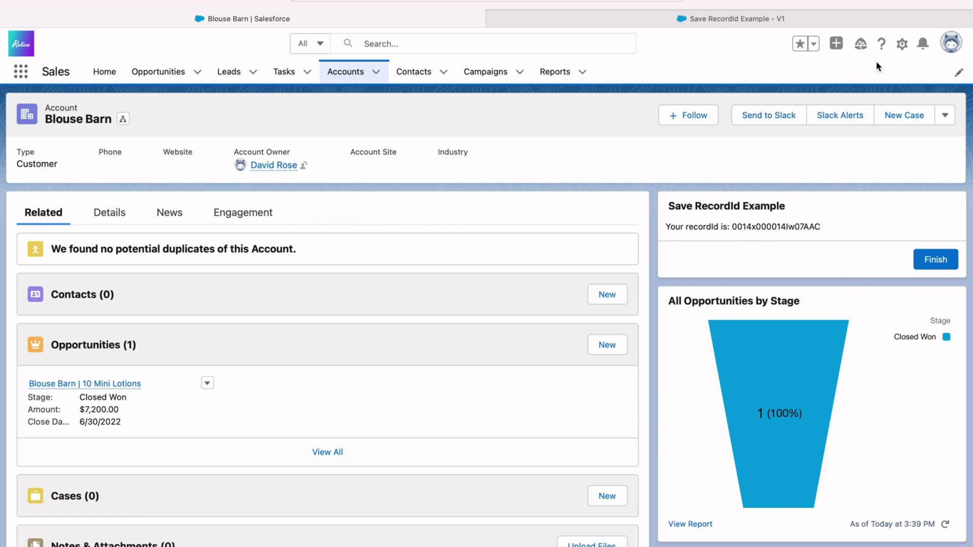
- Go to the Account object's Buttons, Links, and Actions in Object Manager
{"action": "left_click", "coordinate": [902, 46]}
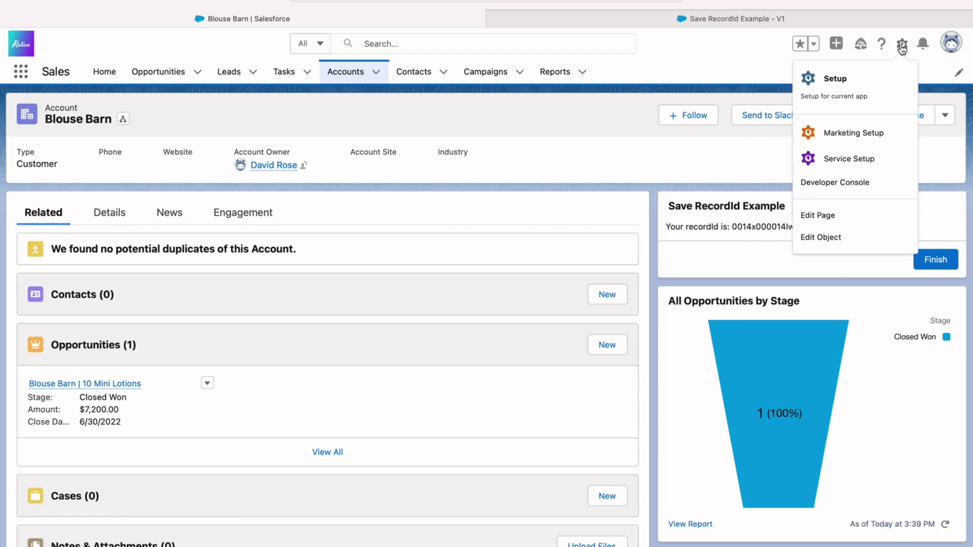
{"action": "left_click", "coordinate": [845, 80]}
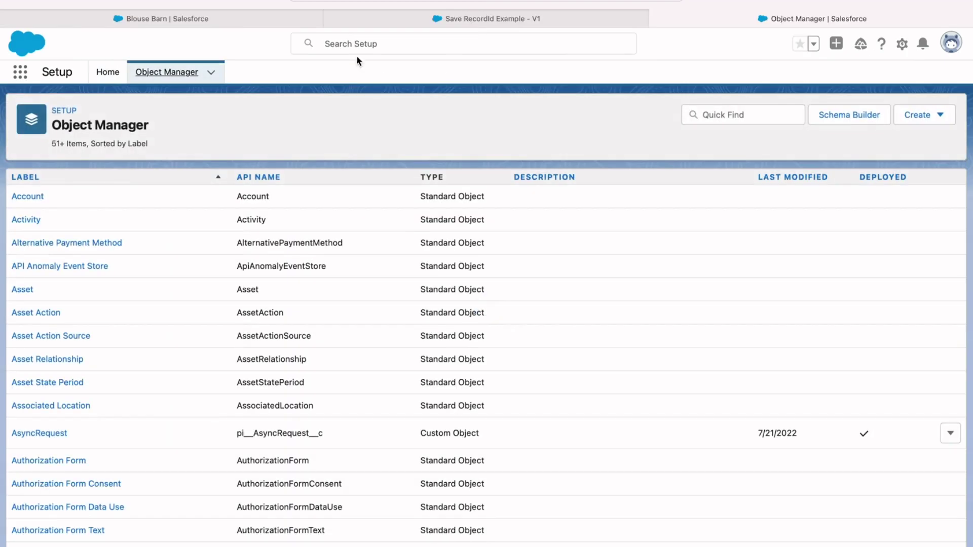
{"action": "left_click", "coordinate": [20, 196]}
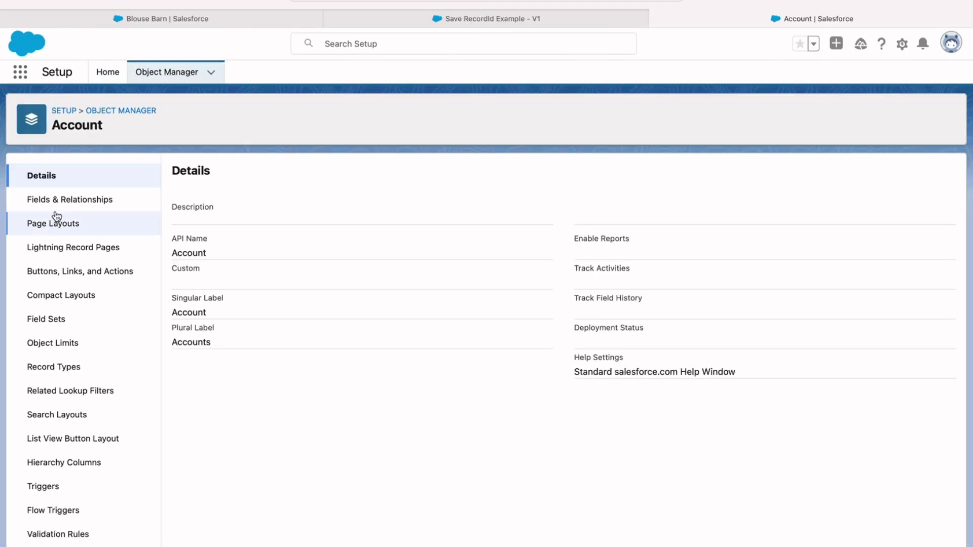
{"action": "left_click", "coordinate": [68, 274]}
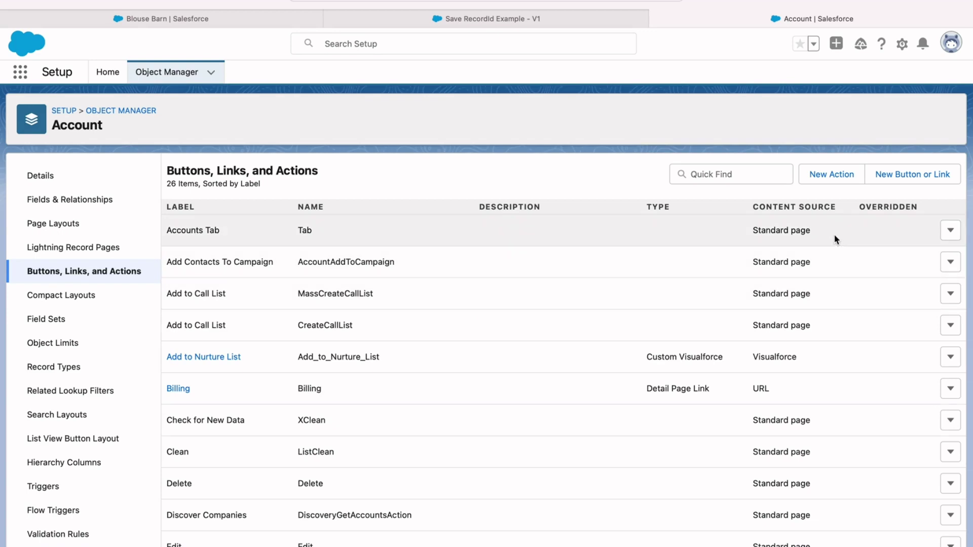
- Create a Flow action labelled 'What's my Record ID' that launches Save RecordId Example
{"action": "left_click", "coordinate": [849, 181]}
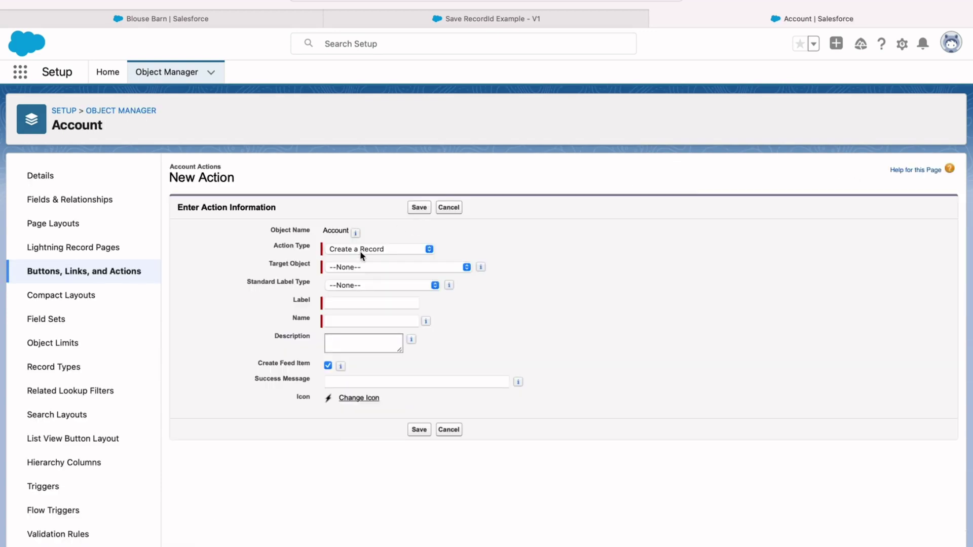
{"action": "left_click", "coordinate": [361, 250]}
{"action": "left_click", "coordinate": [345, 340]}
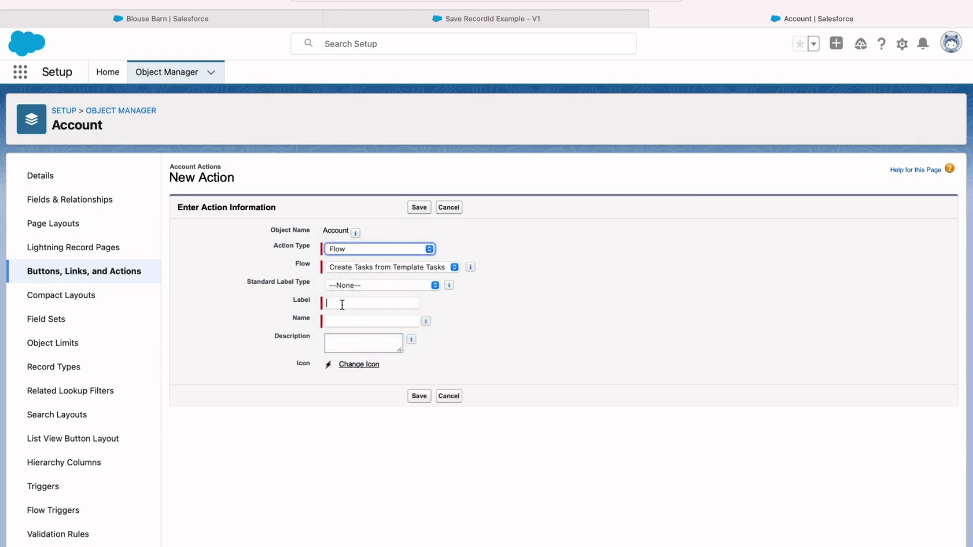
{"action": "left_click", "coordinate": [378, 268]}
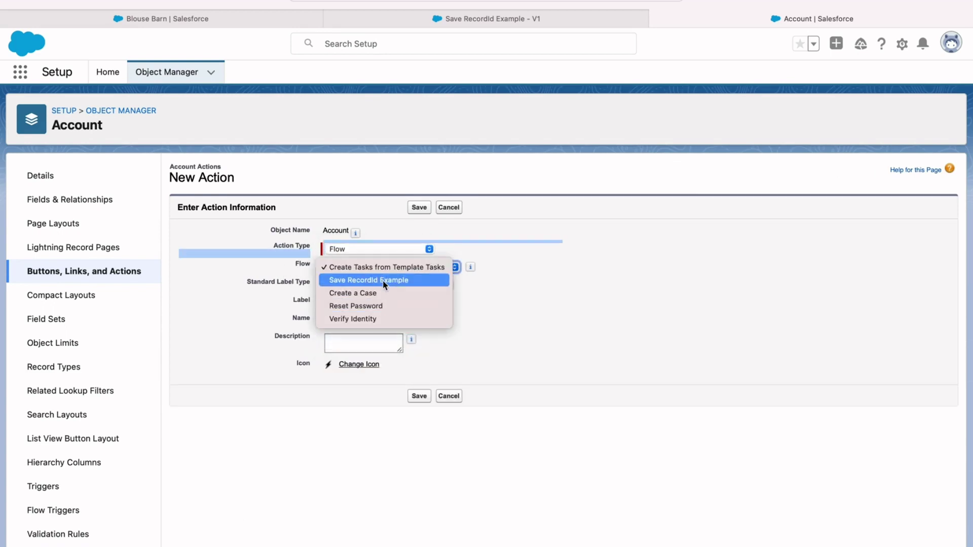
{"action": "left_click", "coordinate": [383, 285]}
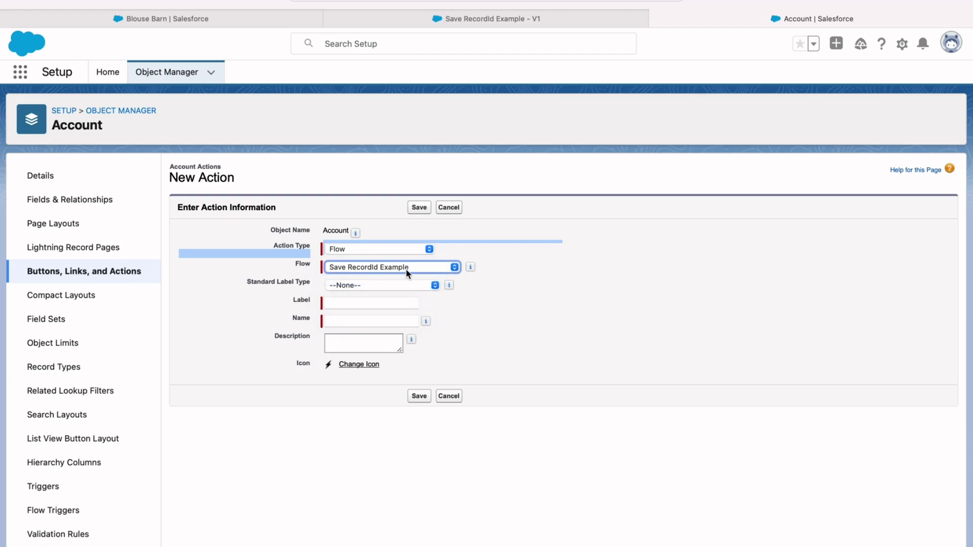
{"action": "left_click", "coordinate": [330, 304]}
{"action": "type", "text": "What's my Record ID"}
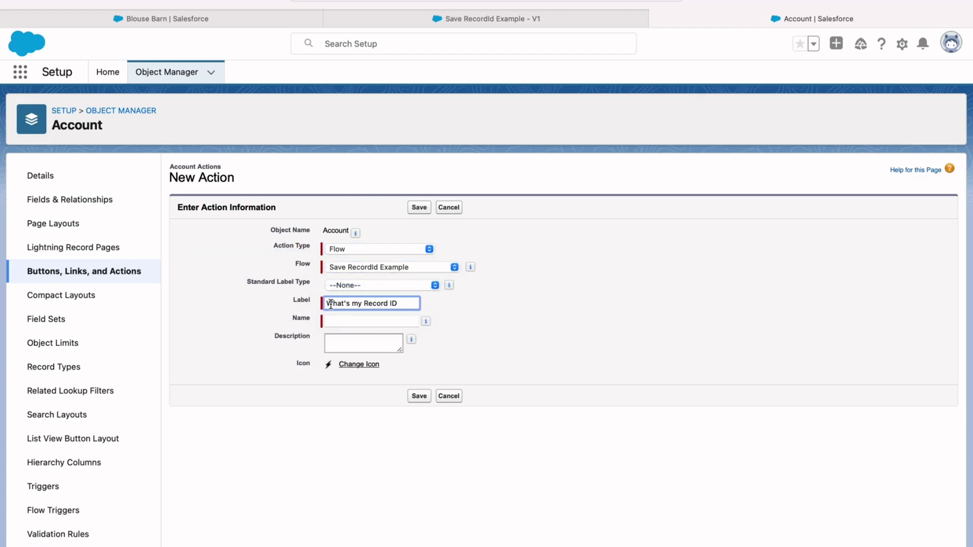
{"action": "left_click", "coordinate": [329, 321]}
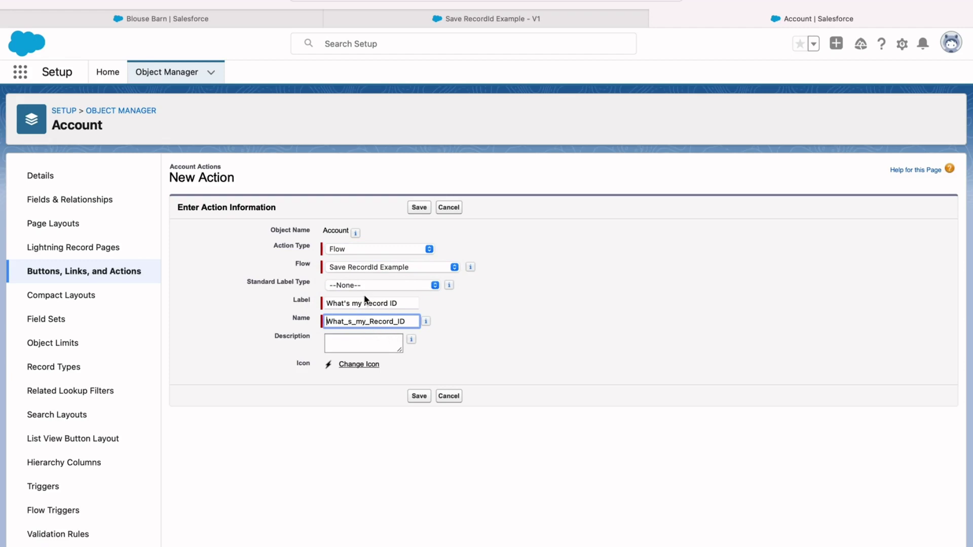
{"action": "left_click", "coordinate": [419, 396]}
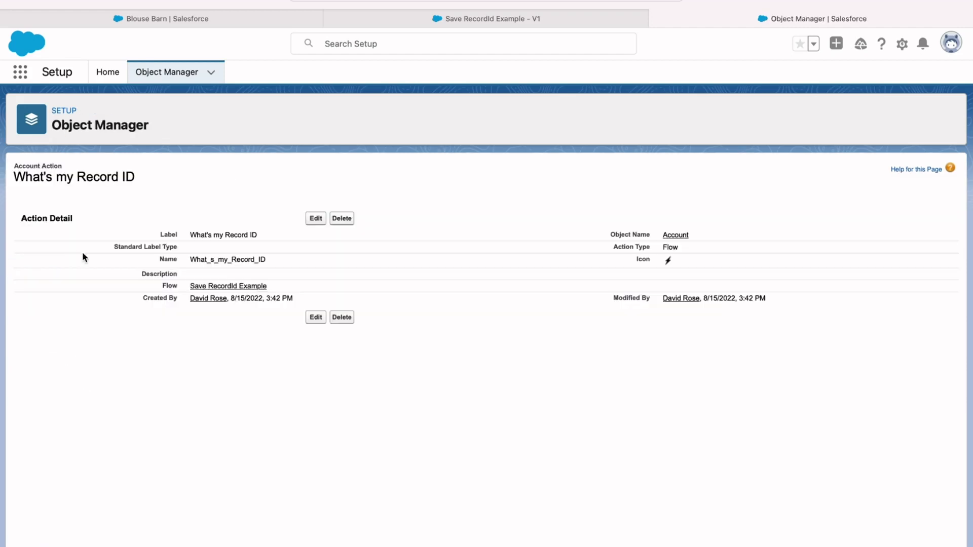
- Drag What's my Record ID into the Account layout's Lightning Experience Actions and save
{"action": "left_click", "coordinate": [677, 235]}
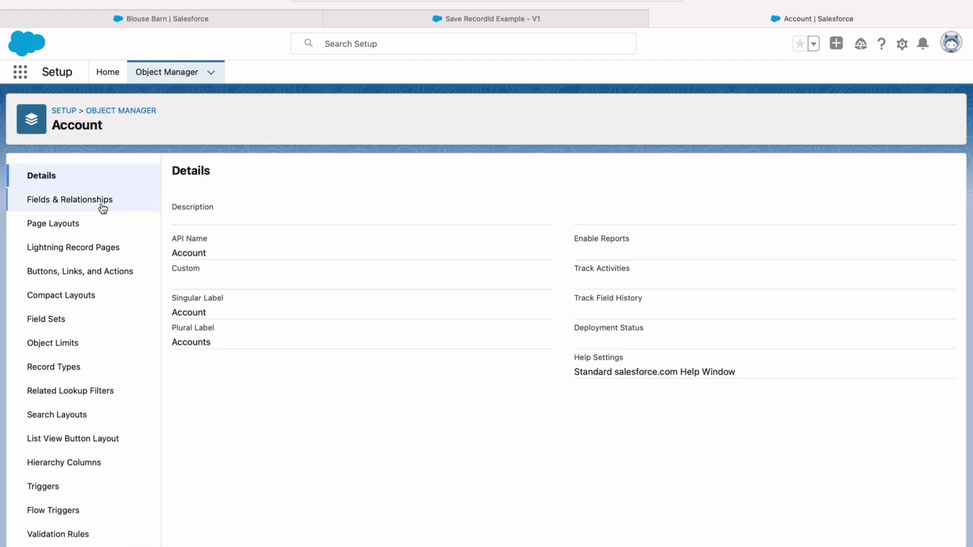
{"action": "left_click", "coordinate": [97, 224]}
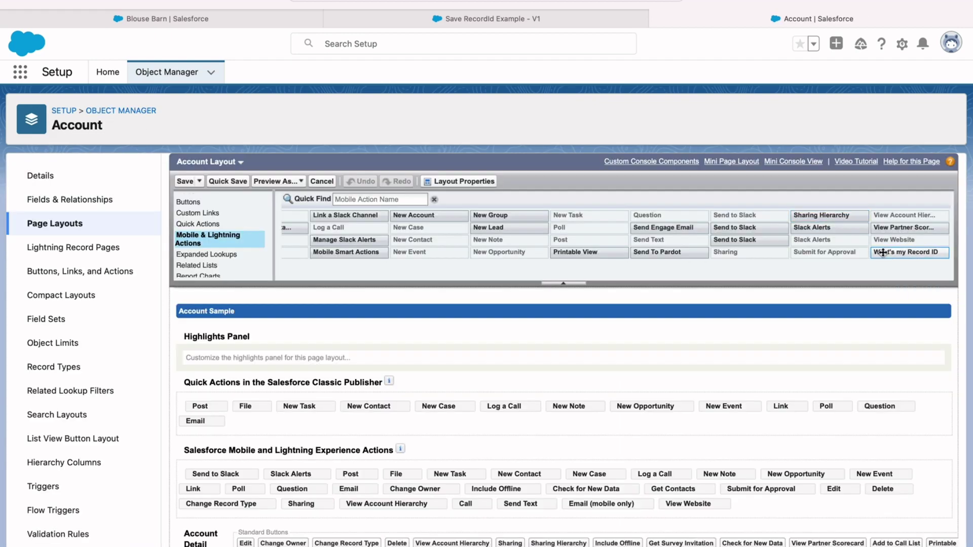
{"action": "left_click_drag", "start_coordinate": [887, 253], "coordinate": [175, 467]}
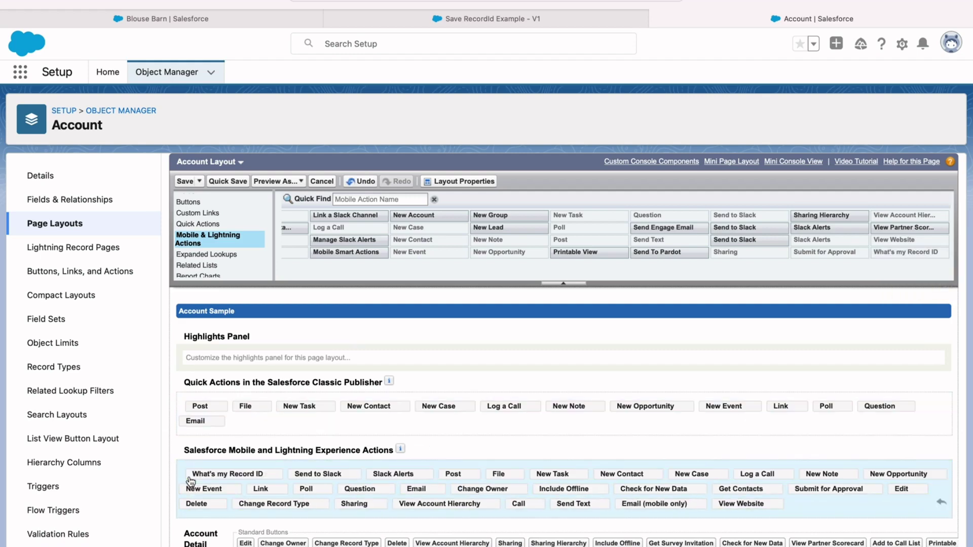
{"action": "left_click", "coordinate": [185, 181]}
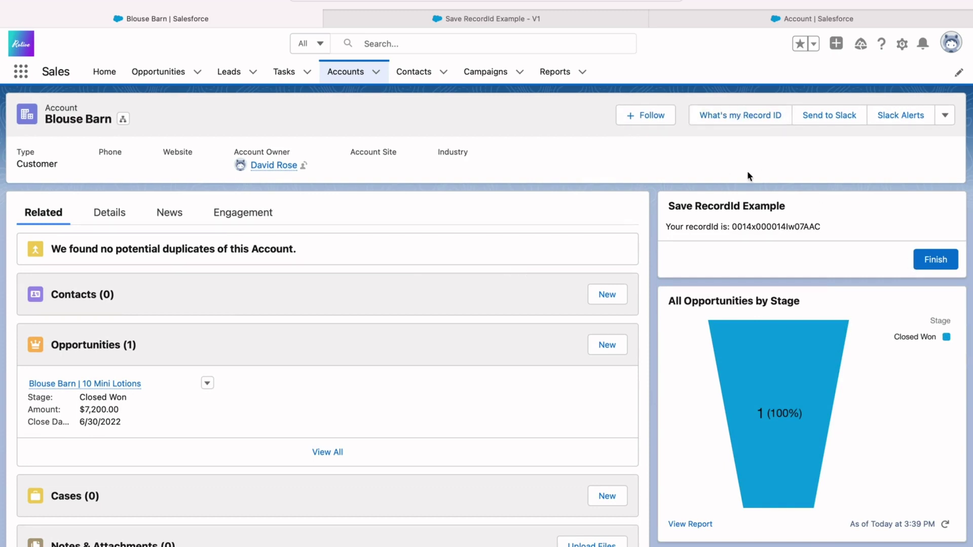
- Run What's my Record ID on Blouse Barn and inspect the record ID in its dialog
{"action": "left_click", "coordinate": [753, 120]}
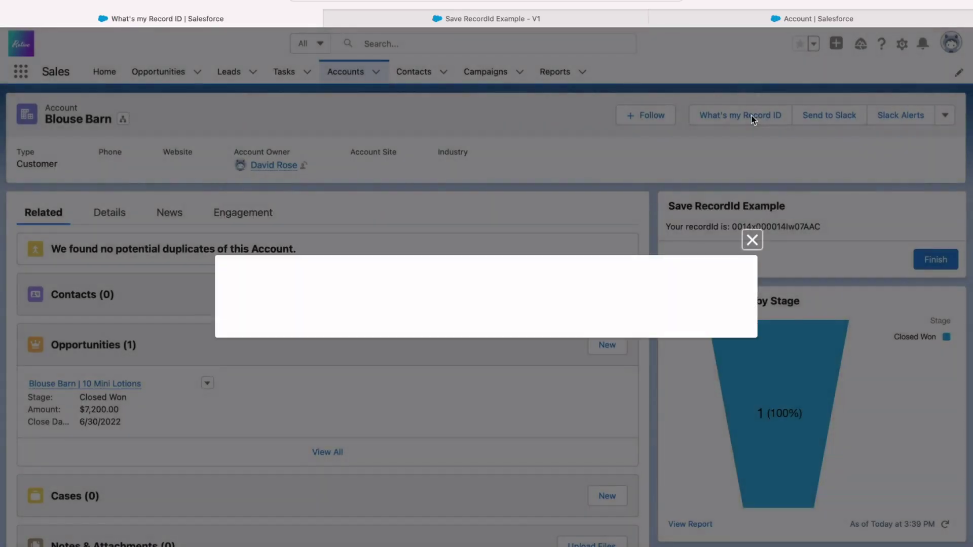
{"action": "left_click_drag", "start_coordinate": [401, 303], "coordinate": [298, 303]}
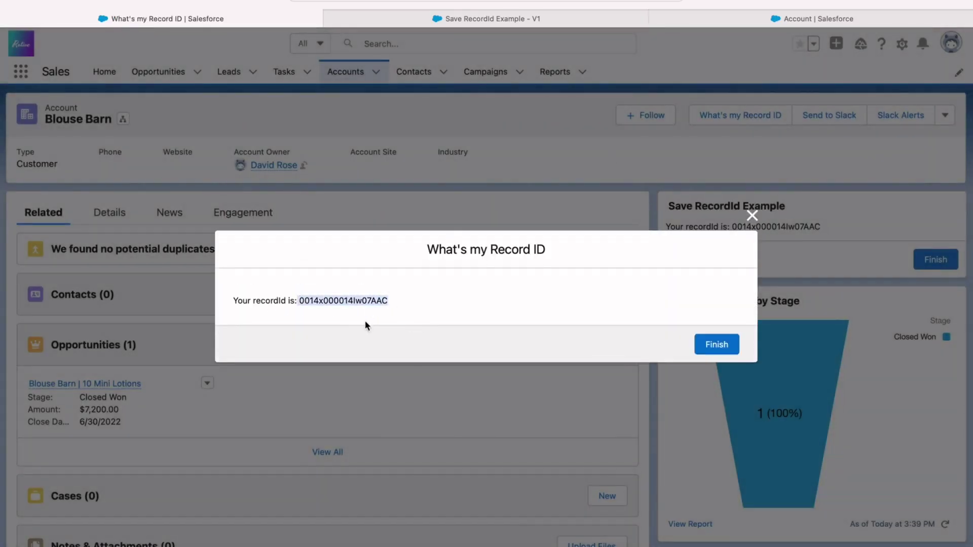
{"action": "left_click", "coordinate": [347, 330]}
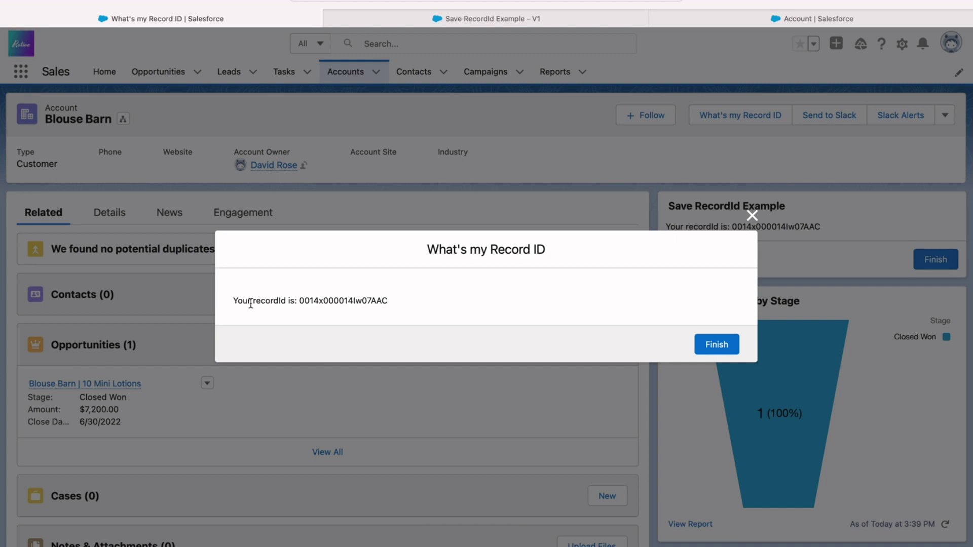
{"action": "left_click_drag", "start_coordinate": [251, 300], "coordinate": [285, 300]}
{"action": "left_click", "coordinate": [730, 344]}
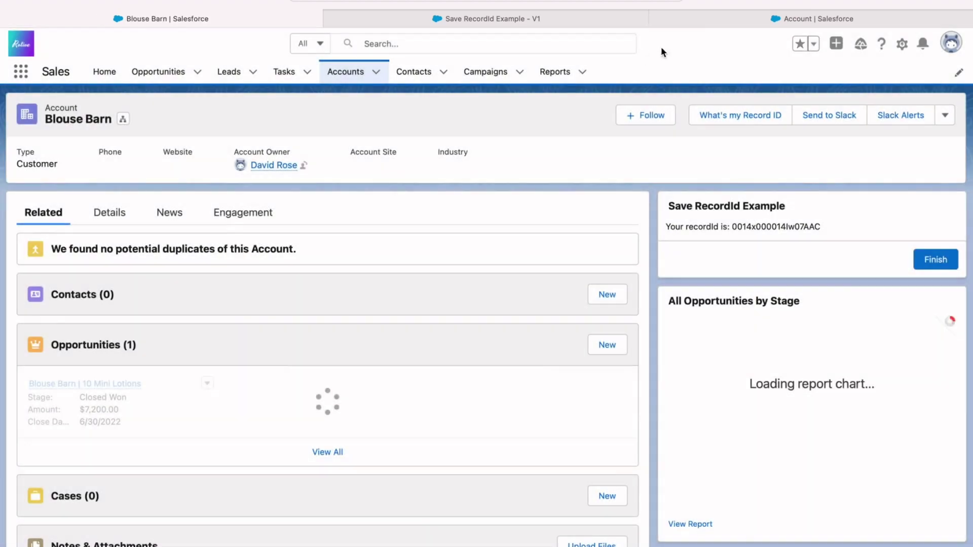
- Rename the recordId variable to TheOneAndOnlyRecordId, then save and activate version 2
{"action": "left_click", "coordinate": [537, 18]}
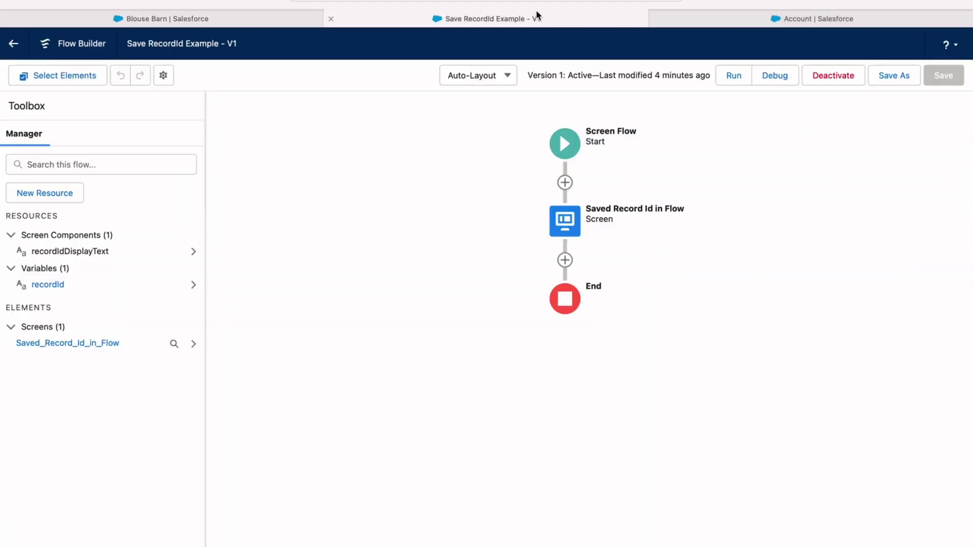
{"action": "left_click", "coordinate": [165, 286]}
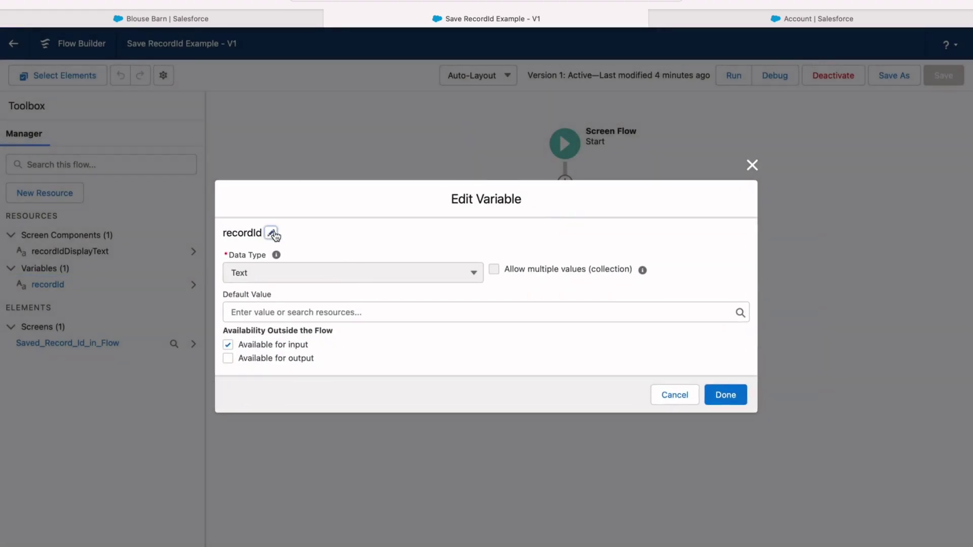
{"action": "left_click", "coordinate": [272, 234]}
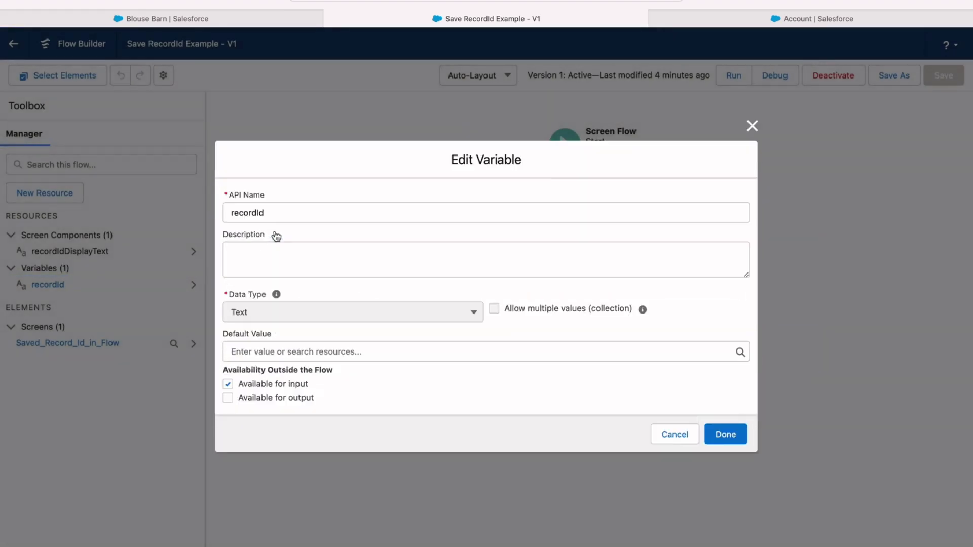
{"action": "left_click", "coordinate": [228, 208]}
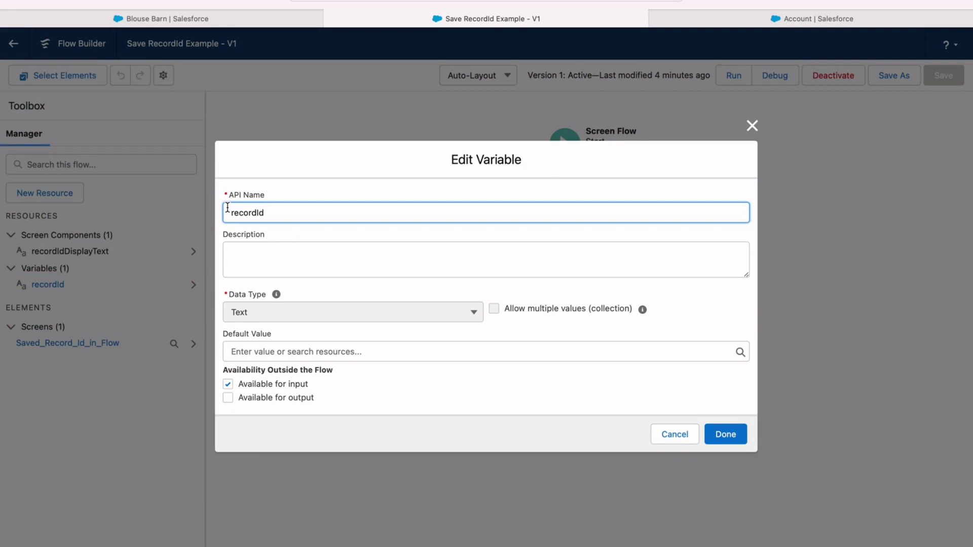
{"action": "type", "text": "Thenew"}
{"action": "key", "text": "BackSpace"}
{"action": "key", "text": "BackSpace"}
{"action": "key", "text": "BackSpace"}
{"action": "type", "text": "OneAndOnly"}
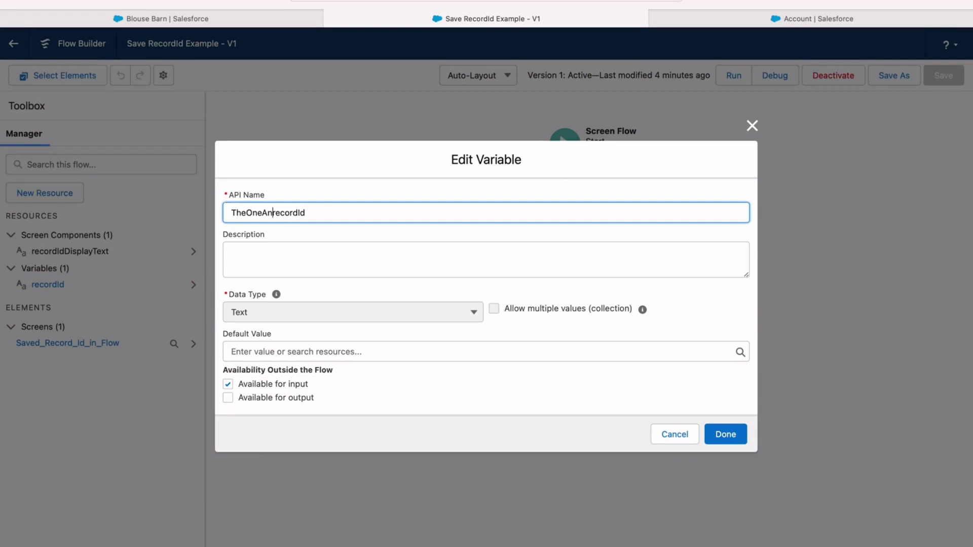
{"action": "key", "text": "Delete"}
{"action": "type", "text": "R"}
{"action": "left_click", "coordinate": [725, 434]}
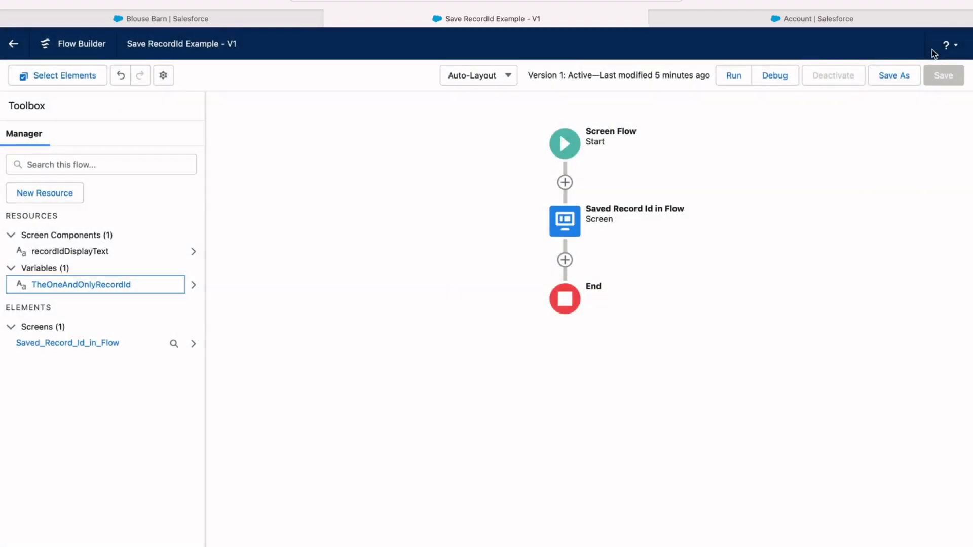
{"action": "left_click", "coordinate": [941, 75]}
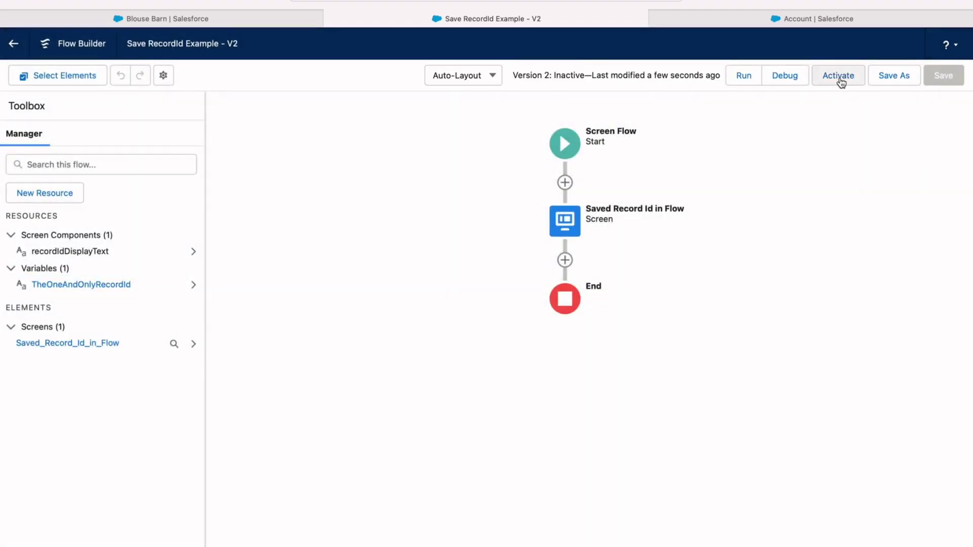
{"action": "left_click", "coordinate": [840, 79]}
- On the Blouse Barn account, inspect the flow error, then rerun the What's my Record ID action
{"action": "left_click", "coordinate": [167, 19]}
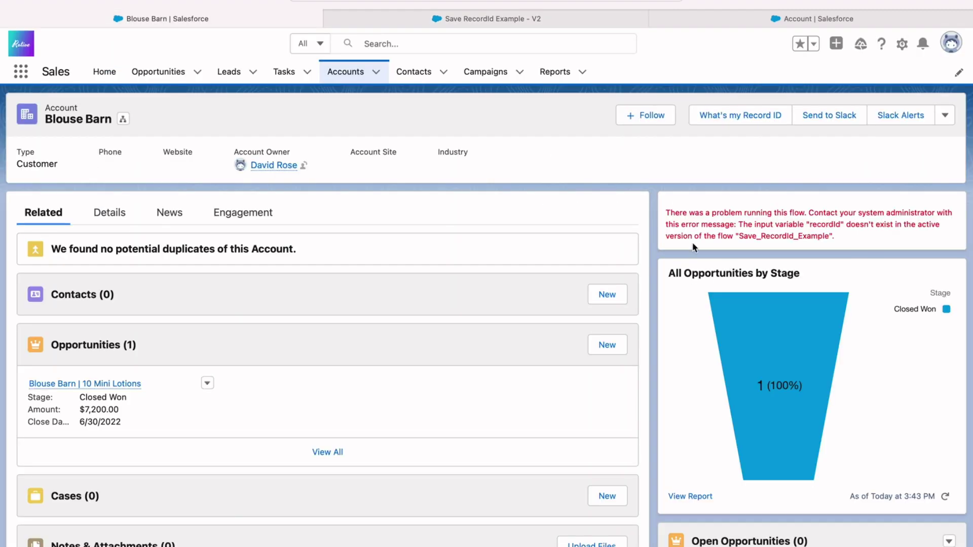
{"action": "left_click_drag", "start_coordinate": [675, 223], "coordinate": [797, 229]}
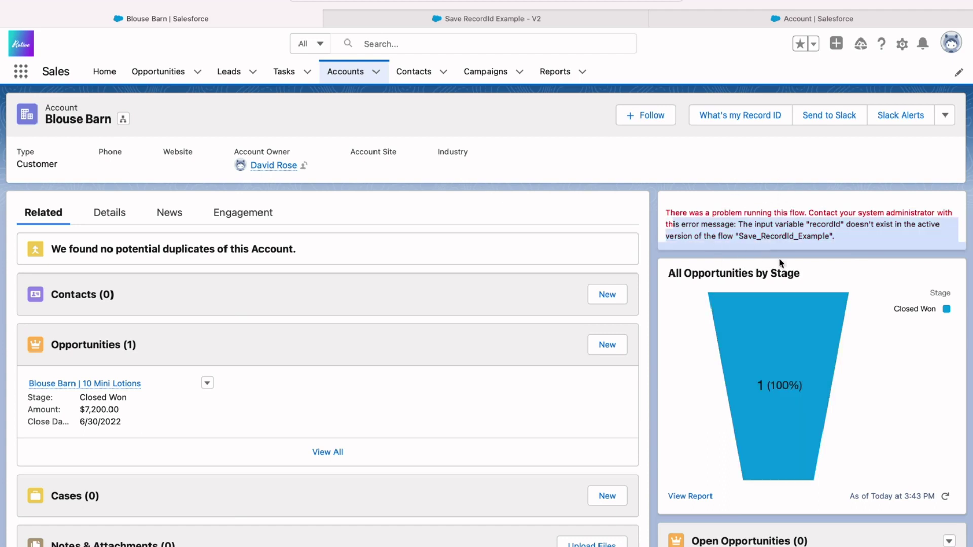
{"action": "left_click", "coordinate": [717, 175]}
{"action": "left_click", "coordinate": [746, 119]}
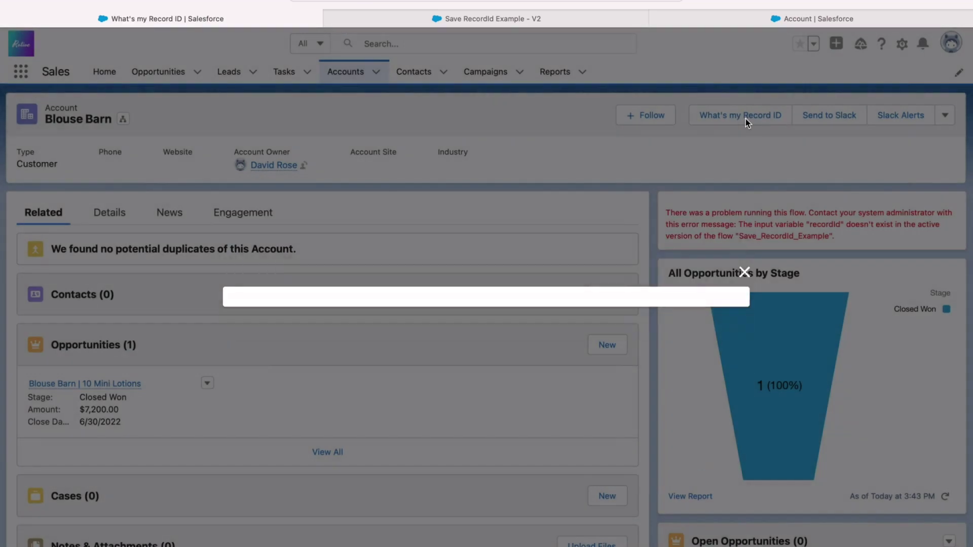